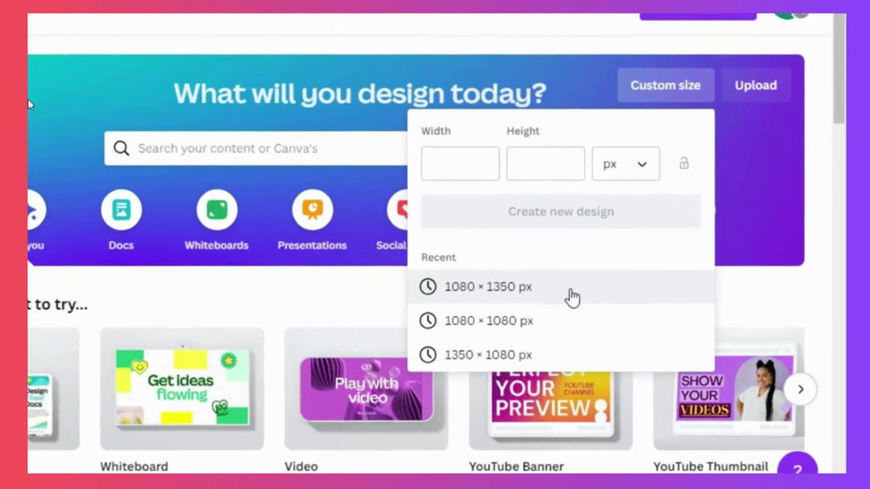
Create a 1080 × 1350 px design and place the photo "Spanish woman dancing flamenco on orange background" on the page
click(480, 293)
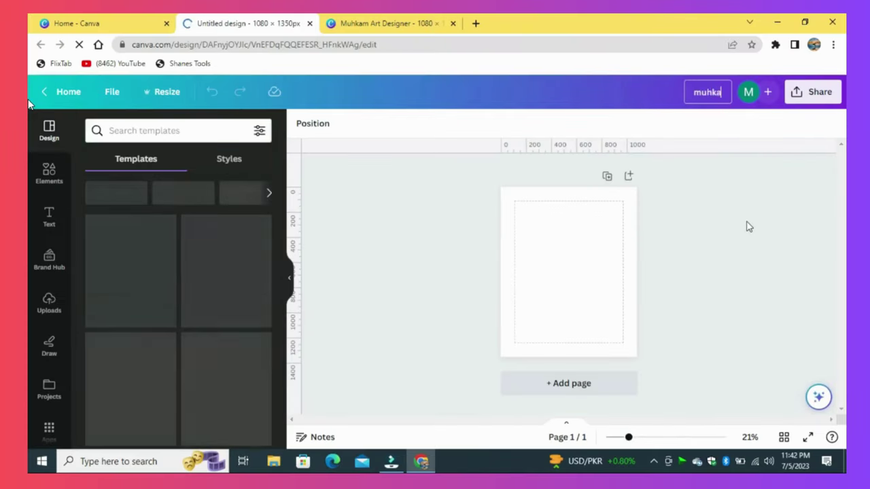
drag(629, 437, 636, 439)
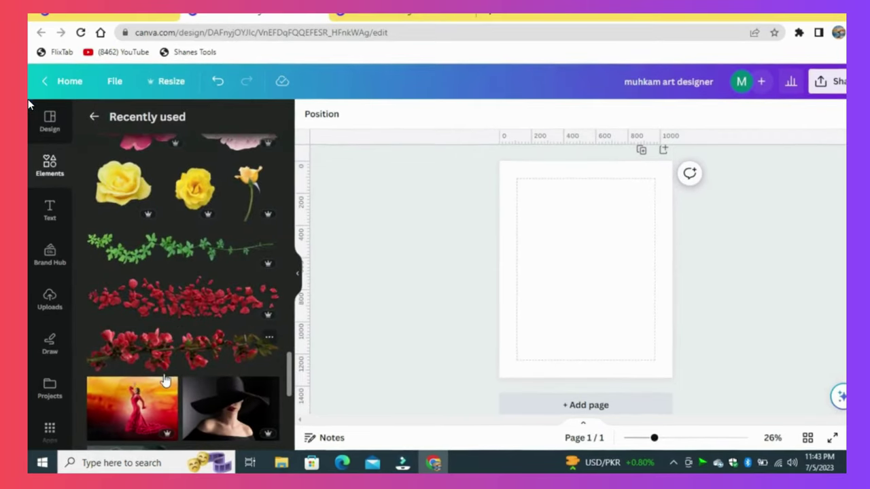
click(172, 385)
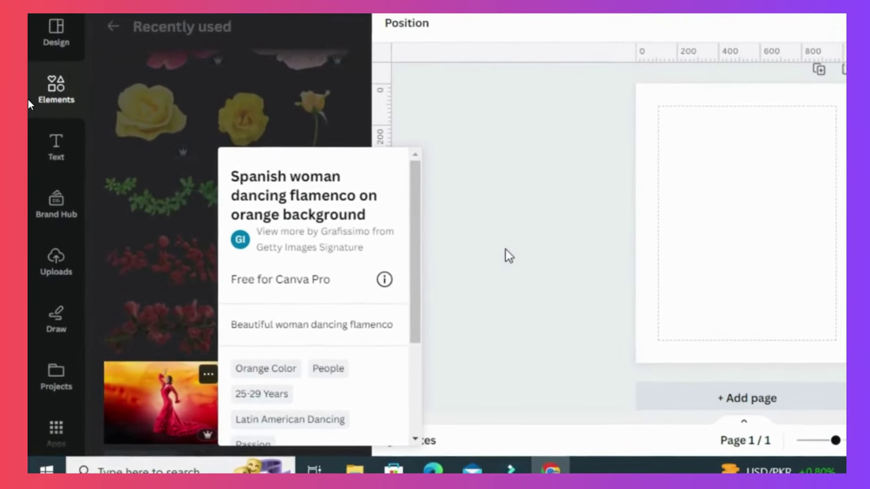
click(533, 246)
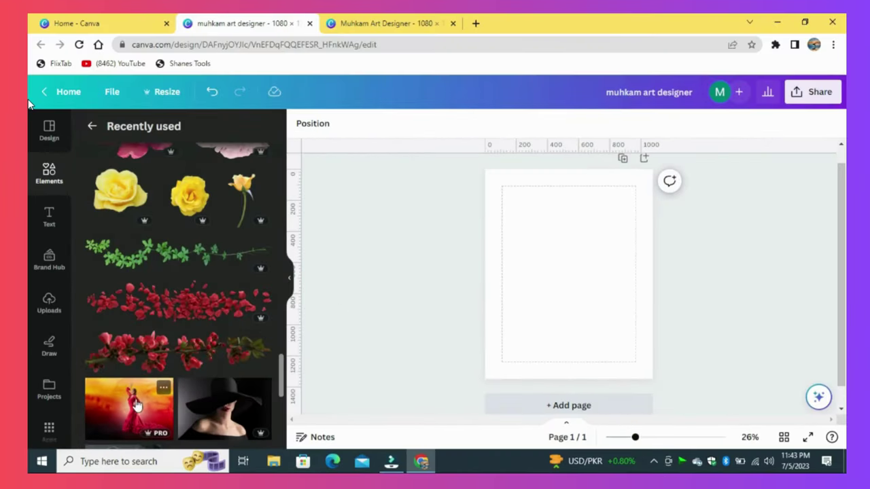
click(136, 406)
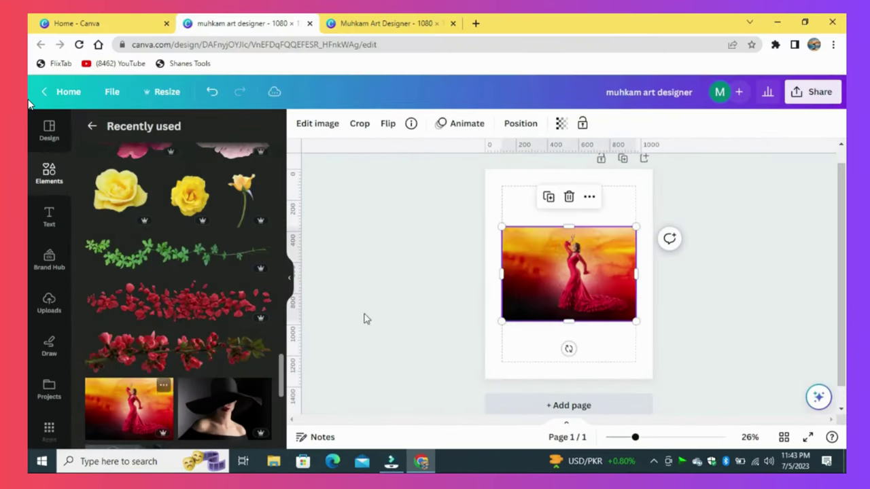
Remove the background of the flamenco dancer photo with BG Remover
click(316, 126)
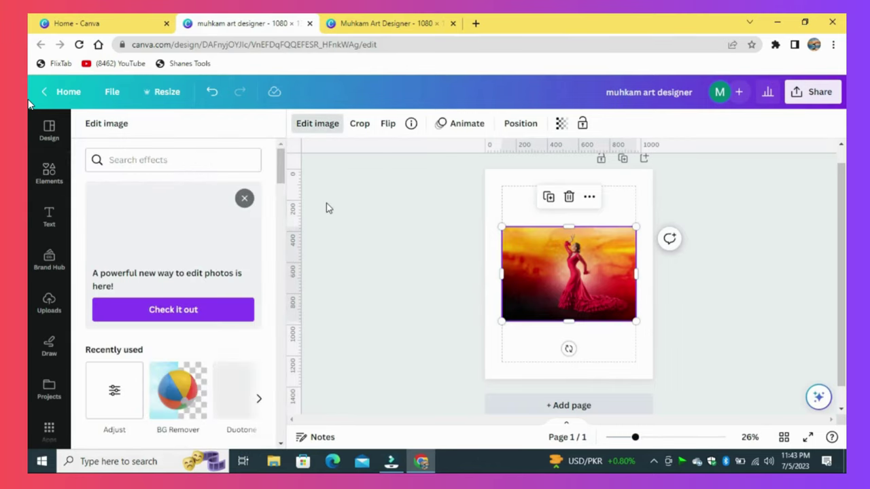
click(176, 398)
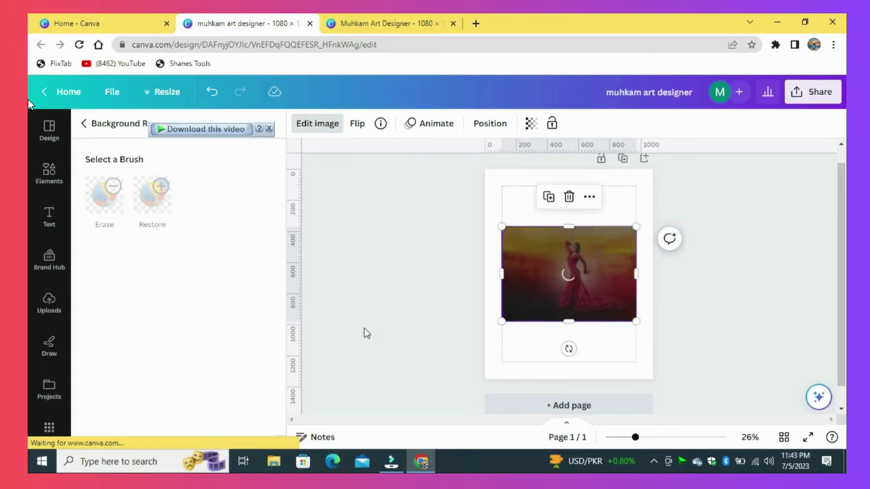
click(225, 437)
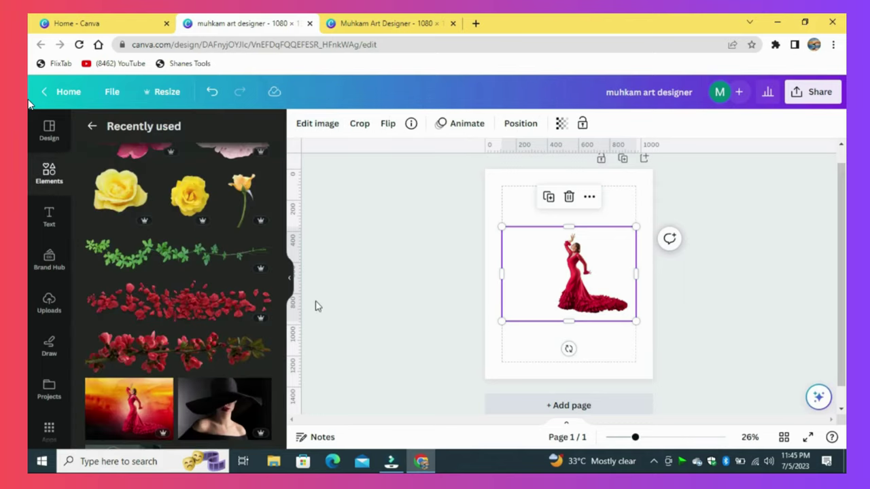
Crop the empty area beside the dancer, enlarge the cutout to nearly the page width and centre it on the page
click(289, 279)
drag(396, 271, 444, 284)
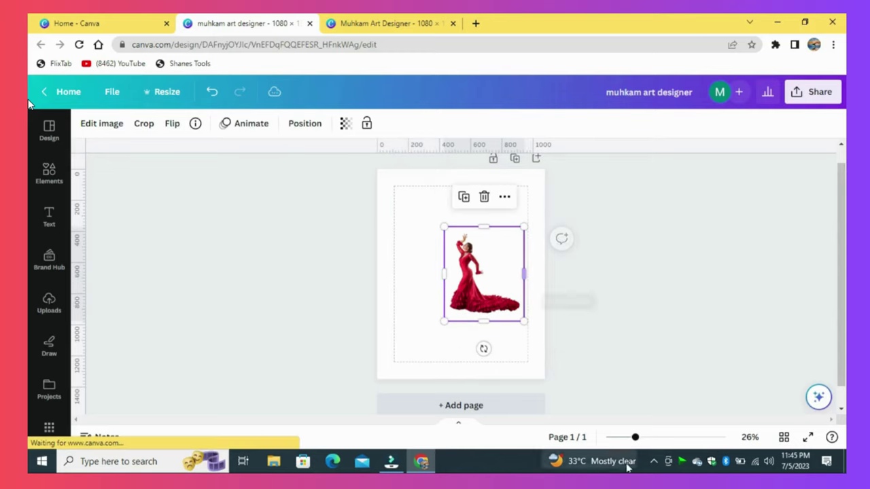
drag(635, 437, 639, 438)
drag(443, 223, 444, 267)
mouse_move(390, 209)
mouse_down()
mouse_move(382, 174)
mouse_move(391, 206)
mouse_up()
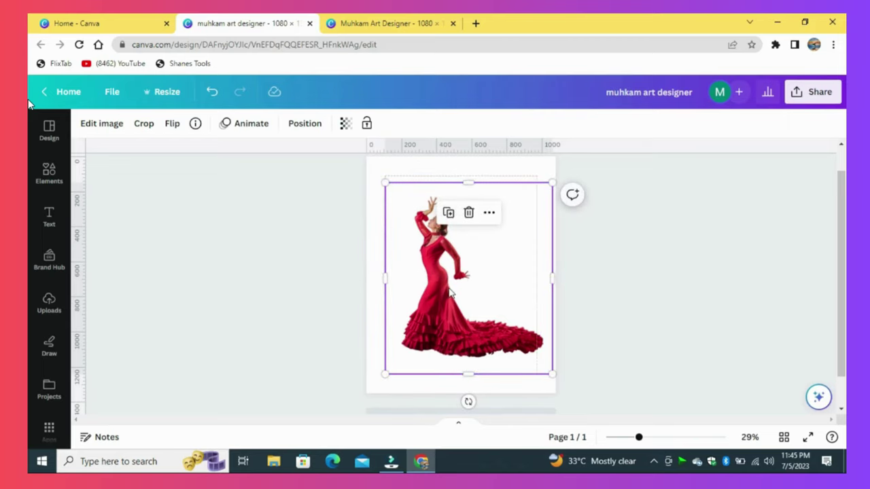
Set the page background to the solid yellow from the default colors
click(615, 279)
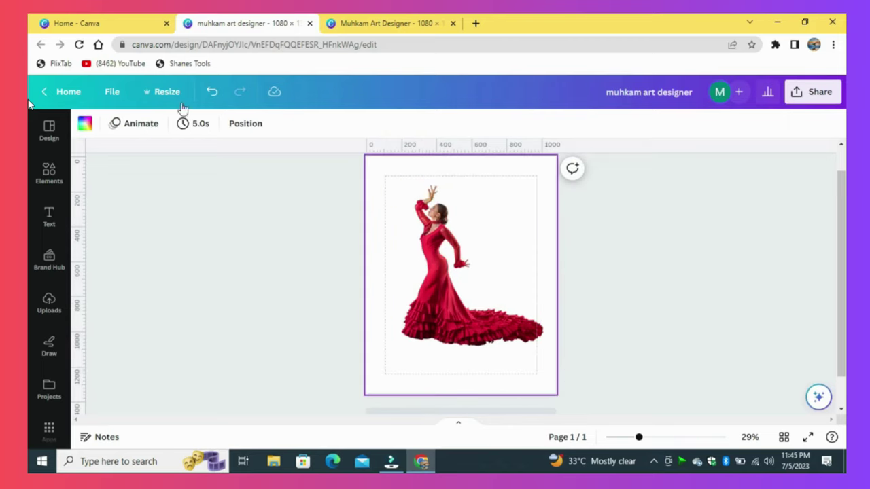
click(84, 125)
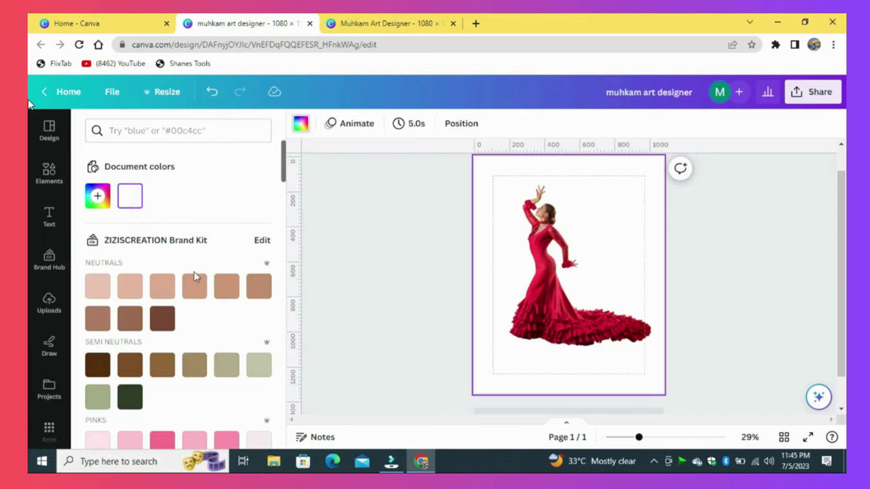
scroll(225, 188, down, 15)
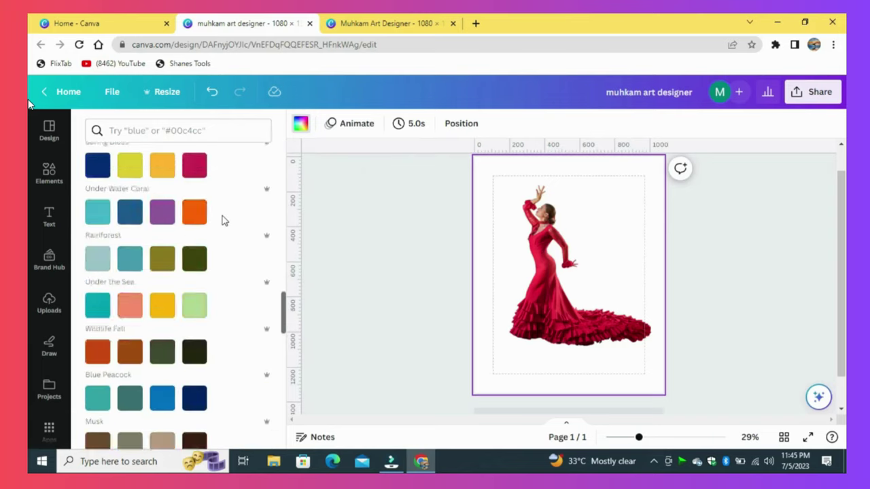
scroll(225, 220, down, 10)
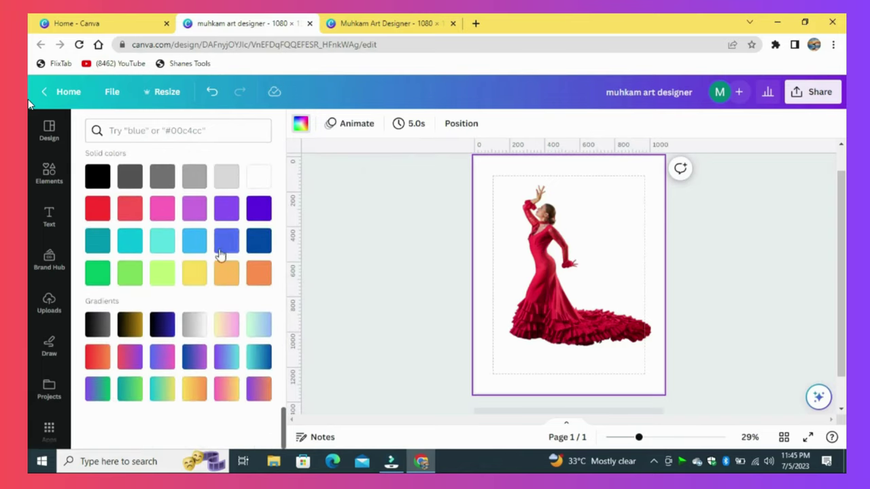
click(200, 271)
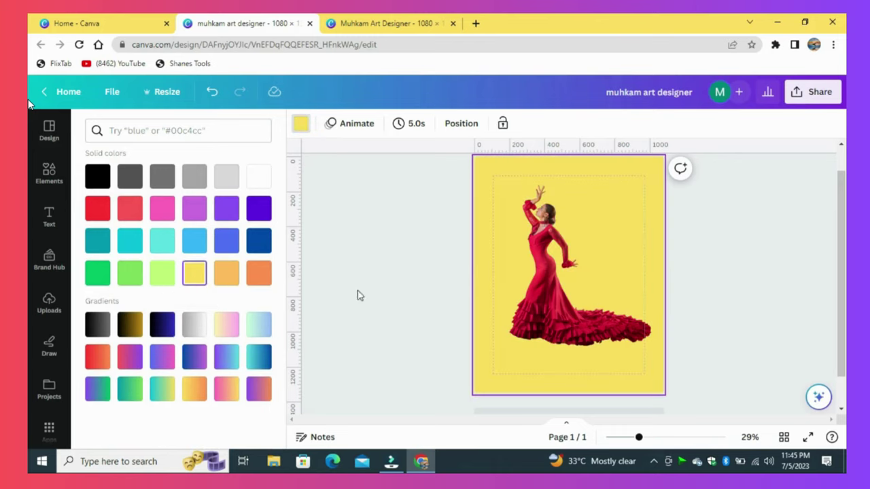
Give the dancer image the Cherry duotone effect and open the effect's color settings
click(544, 272)
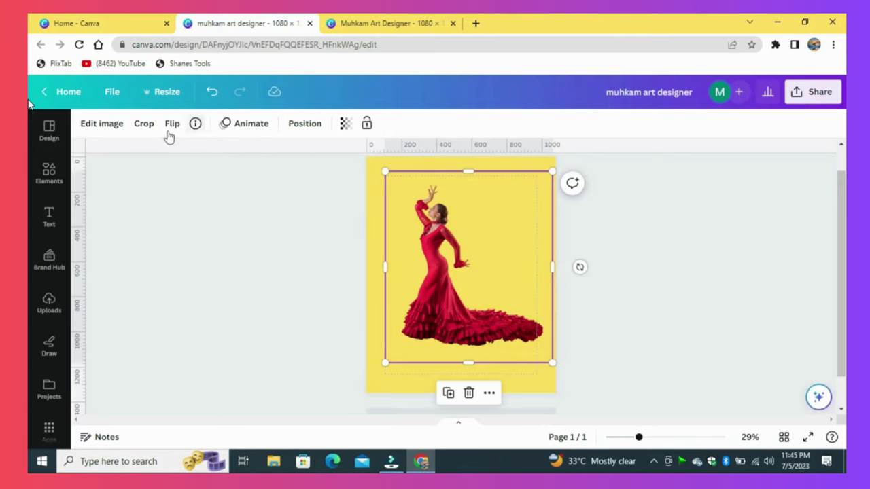
click(93, 128)
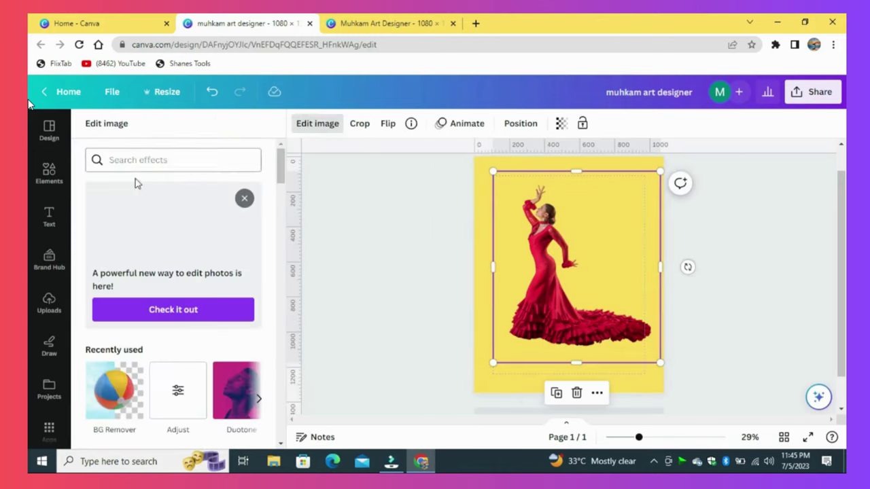
click(261, 402)
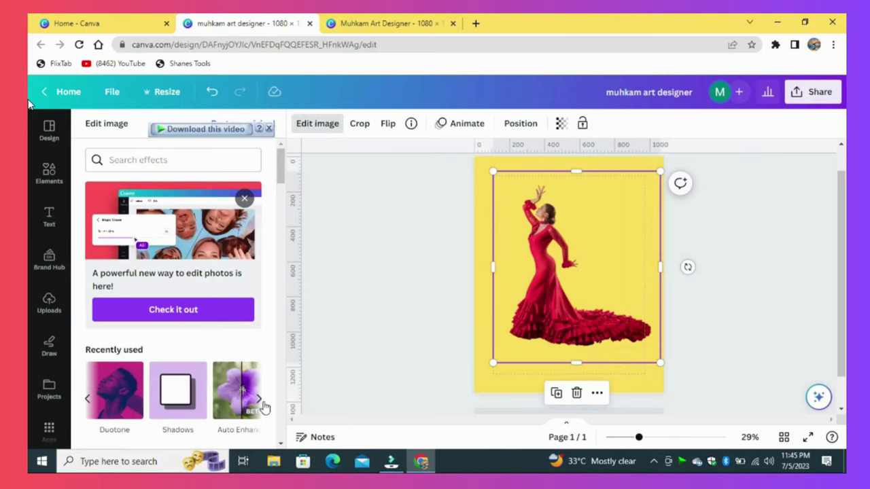
click(114, 397)
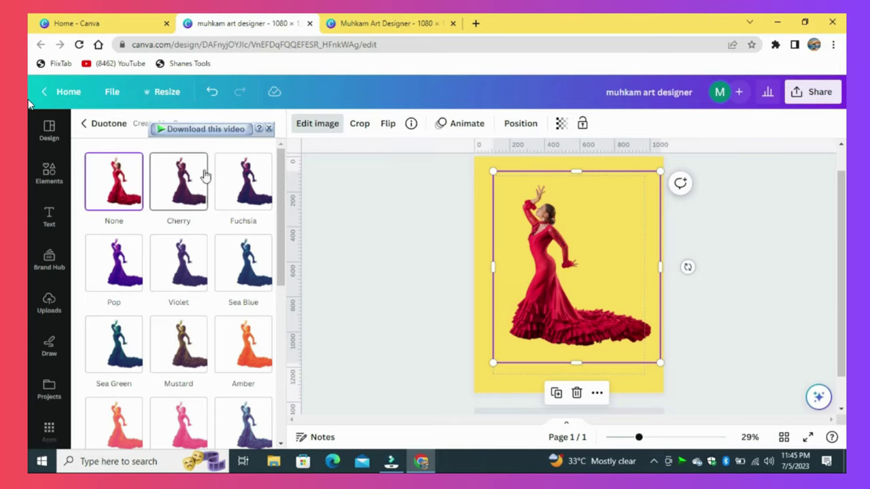
click(177, 191)
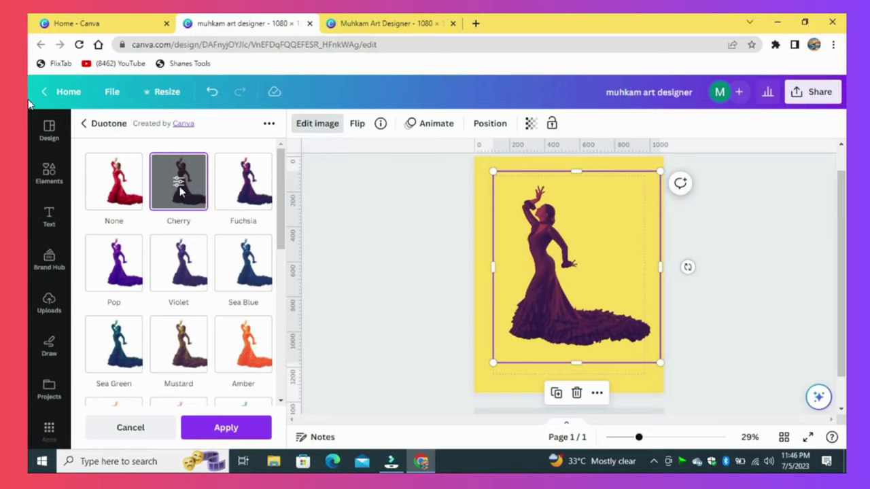
click(178, 182)
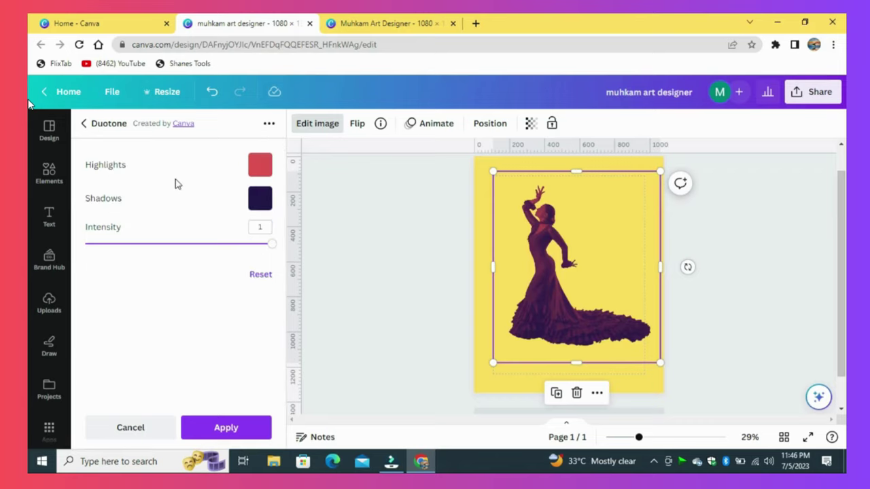
Set the duotone highlights color of the dancer image to white
click(261, 165)
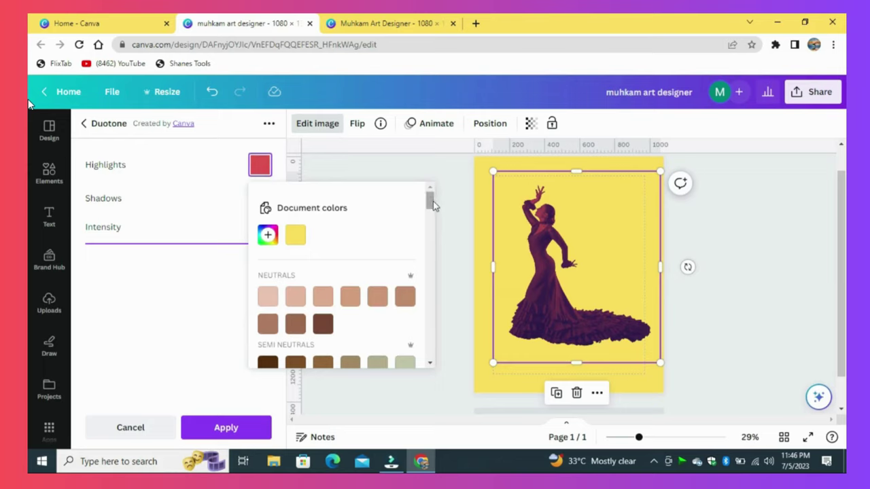
drag(435, 206, 429, 261)
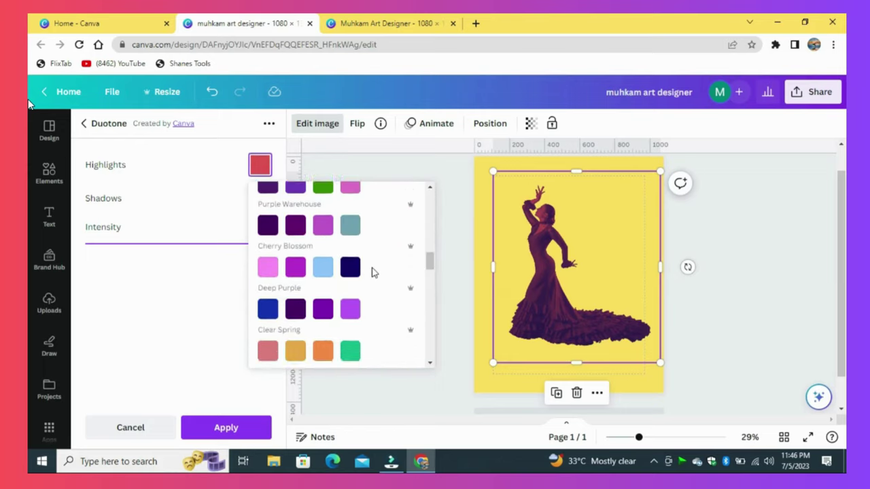
scroll(372, 271, down, 10)
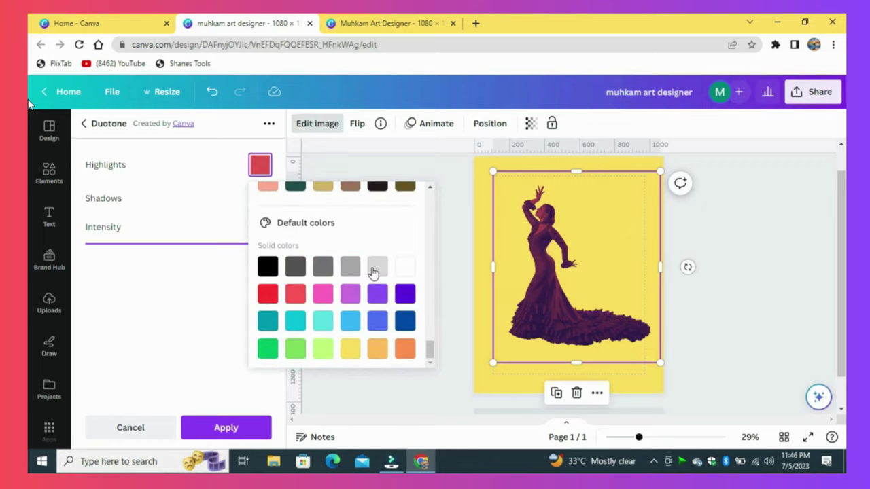
click(408, 266)
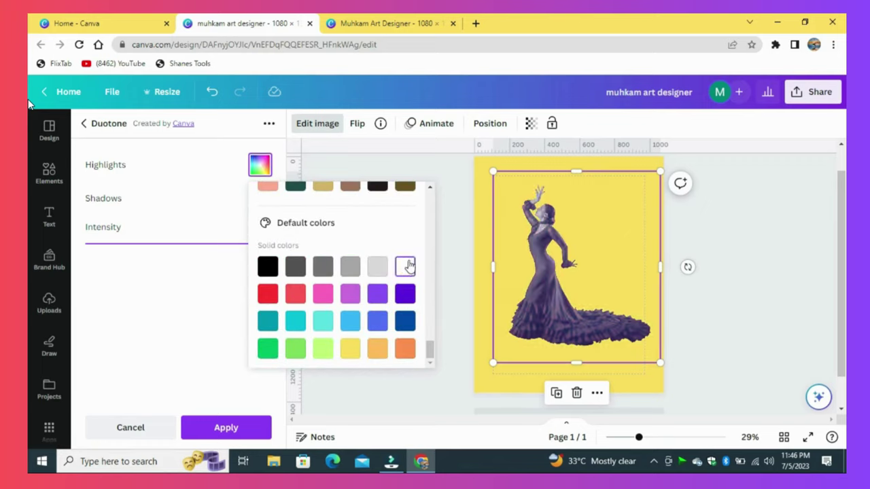
click(196, 153)
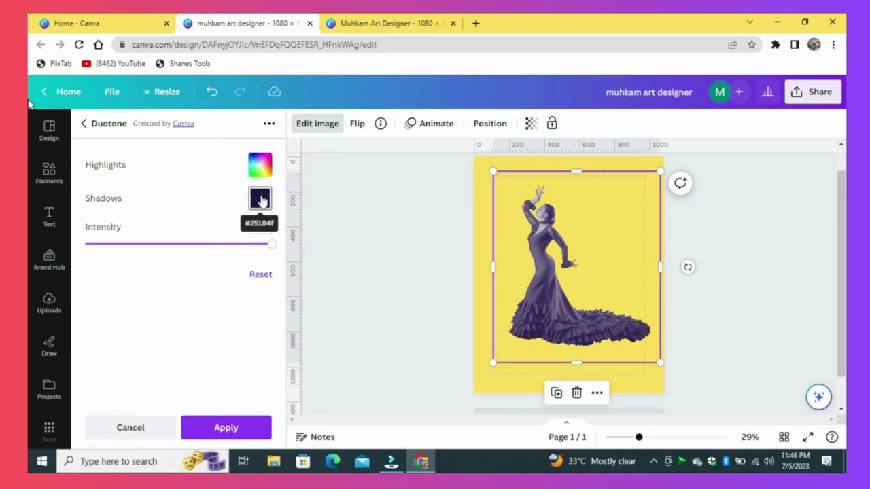
Set the duotone shadows color to white and apply the effect to the dancer image
click(260, 201)
scroll(348, 257, down, 10)
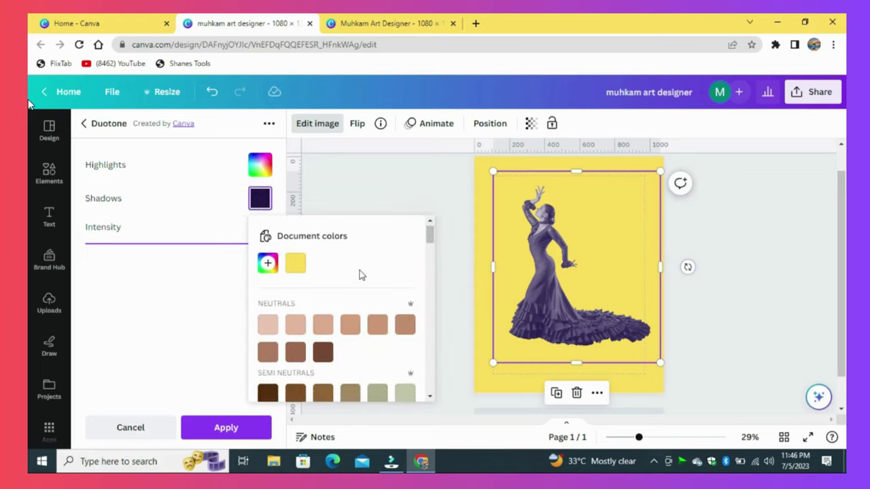
scroll(349, 257, down, 5)
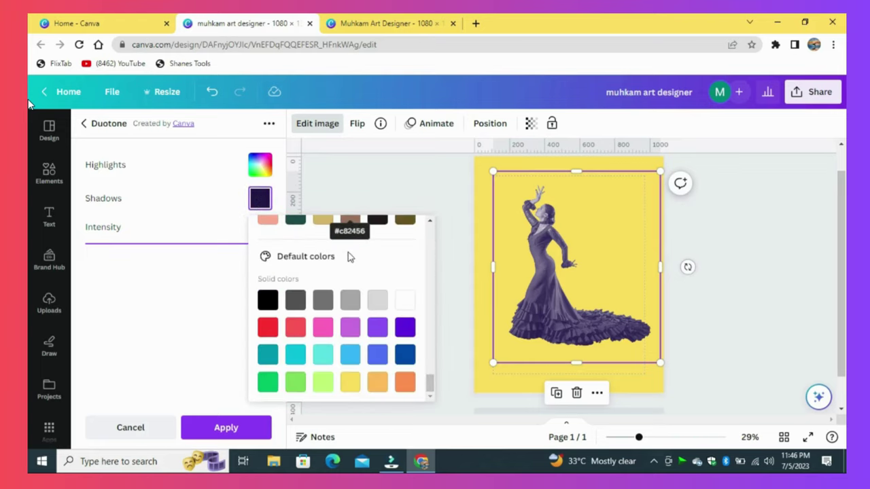
click(406, 302)
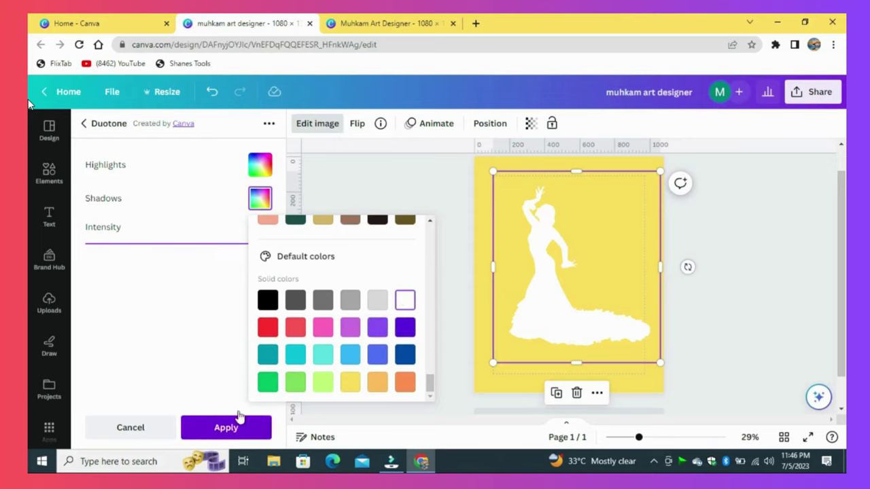
click(219, 430)
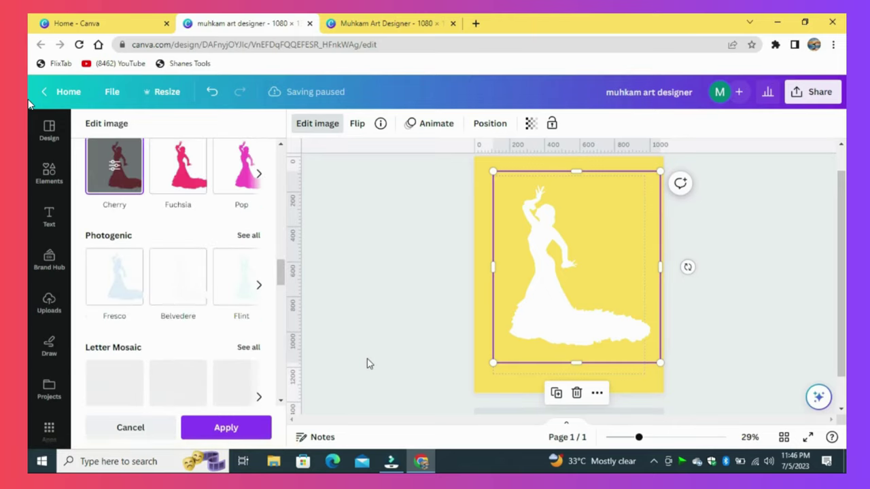
Move the white dancer silhouette slightly to the left on the yellow page
click(524, 310)
drag(453, 291, 443, 291)
drag(638, 439, 641, 439)
Add the square shape from the recently used elements to the page and fill it with solid white
scroll(839, 311, up, 1)
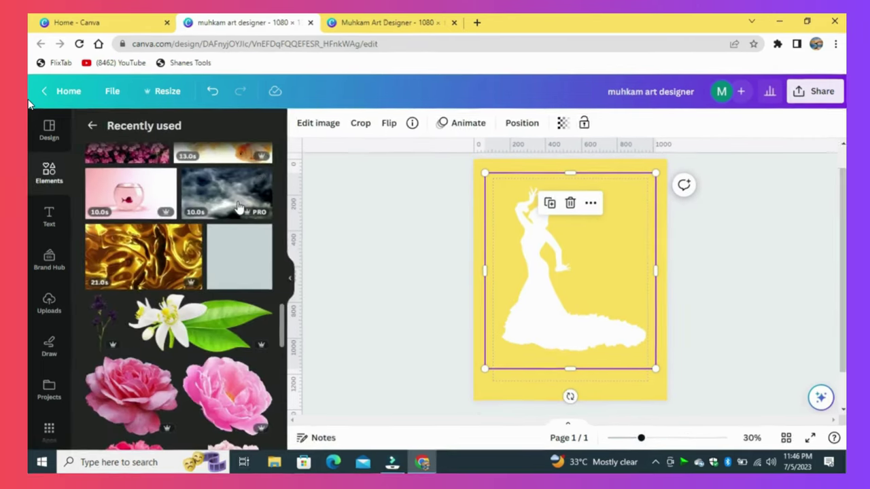
mouse_move(239, 257)
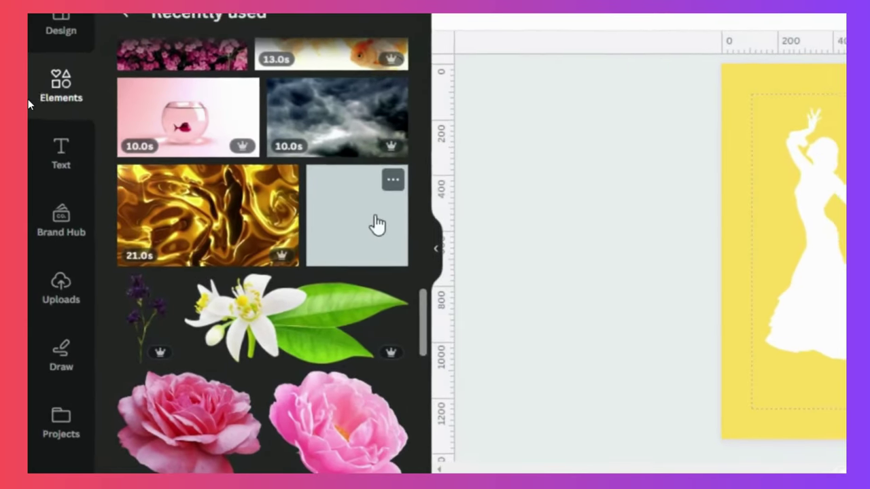
click(341, 233)
click(356, 125)
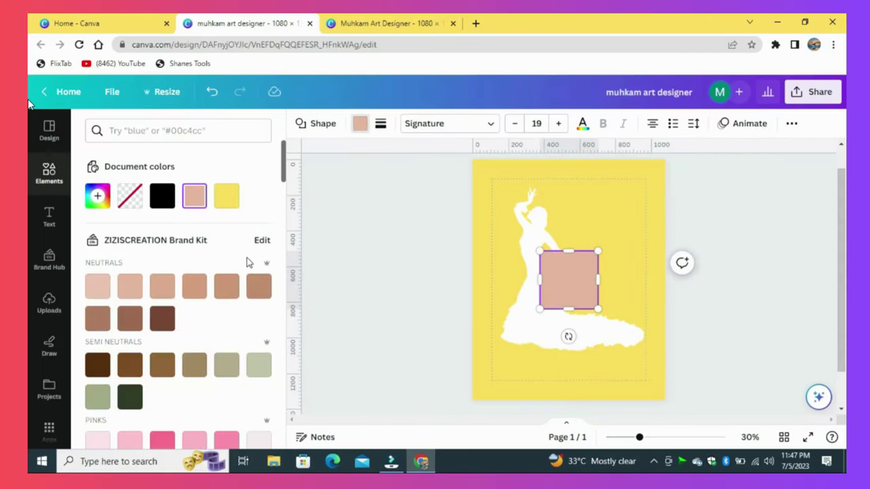
scroll(200, 284, down, 15)
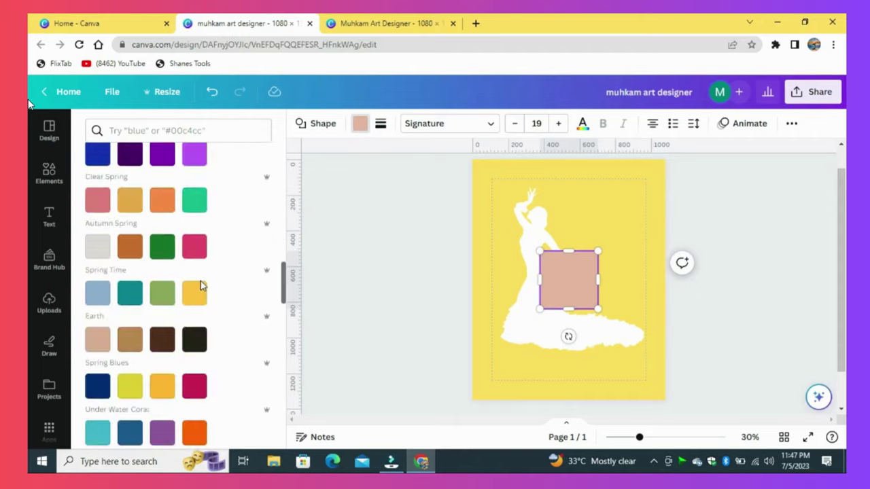
scroll(204, 287, down, 4)
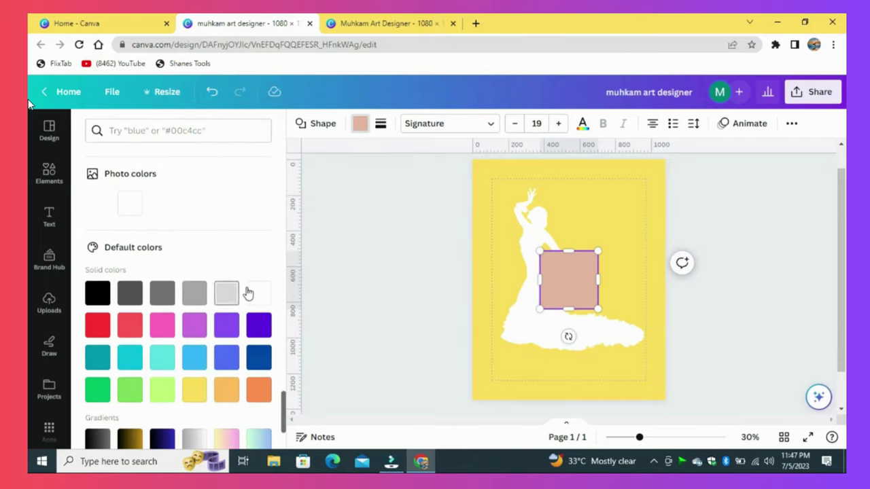
click(257, 297)
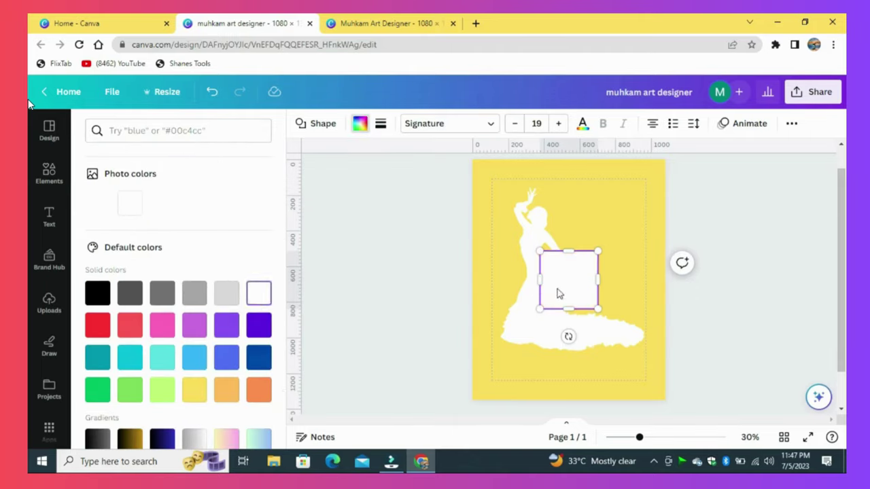
Move and stretch the white square so it covers the page's upper-right corner beside the dancer's raised arm
drag(558, 293, 571, 225)
drag(610, 196, 671, 195)
click(711, 207)
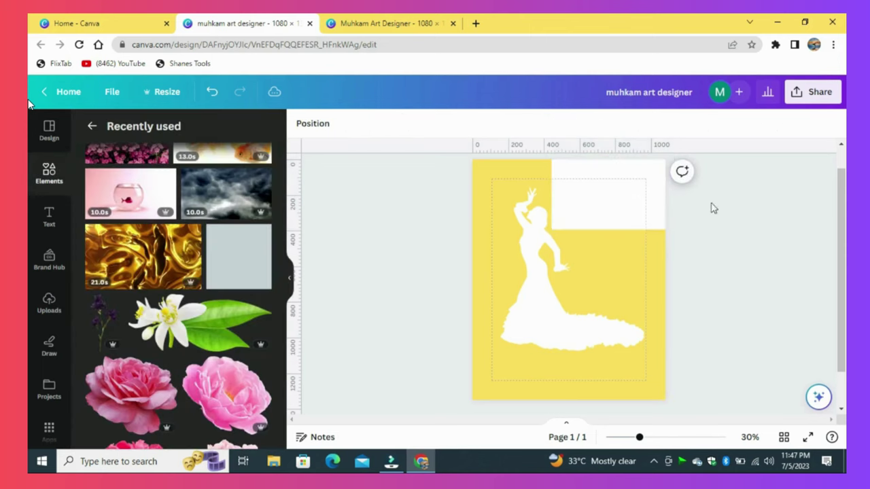
Duplicate the white rectangle and fit the copies over the yellow area beside the dancer's skirt and along the page's lower edge
click(619, 190)
click(590, 259)
drag(605, 219, 498, 412)
click(612, 184)
drag(573, 410, 740, 409)
Position a white rectangle copy along the page's left side and stretch it down to the dancer's skirt
drag(574, 367, 388, 206)
drag(301, 214, 455, 204)
drag(460, 255, 460, 302)
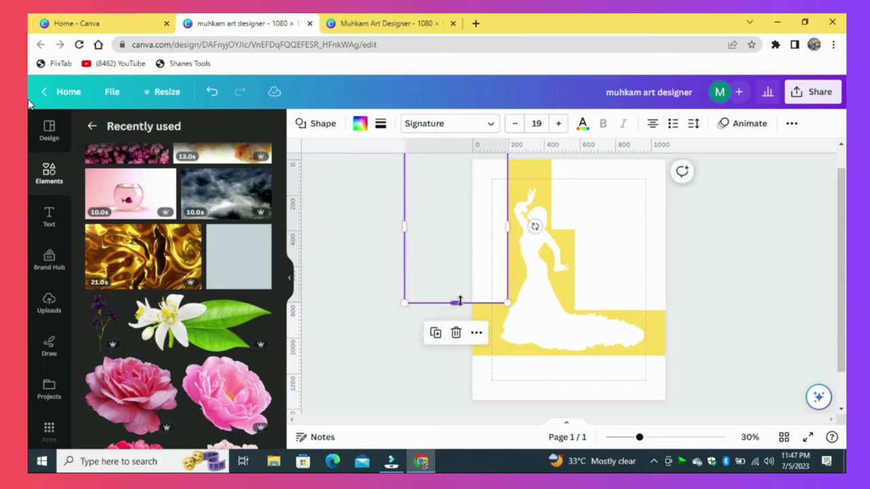
Duplicate the left white rectangle, narrow the copy to about 229 px, and cover the left margin beside the skirt
click(435, 332)
drag(404, 297, 467, 280)
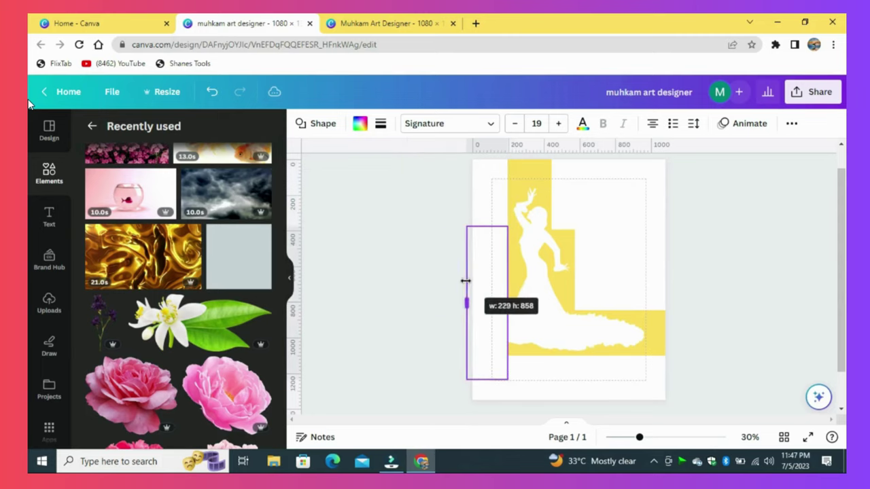
drag(491, 324, 480, 327)
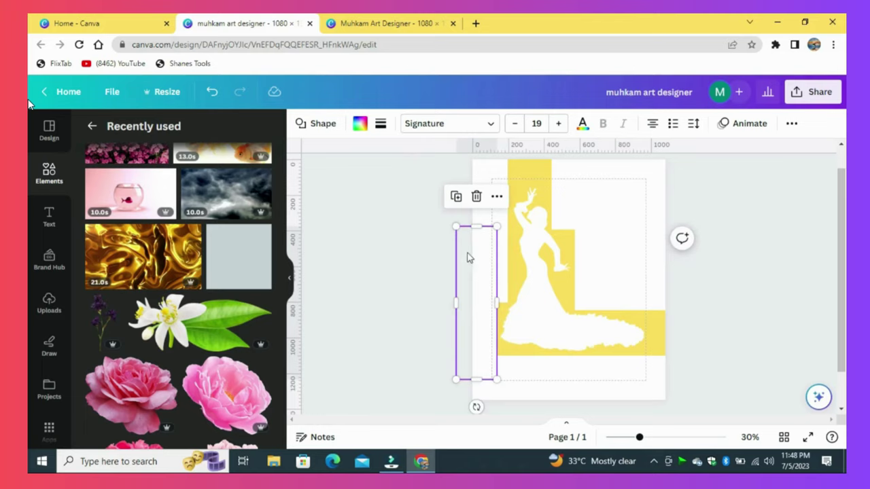
Duplicate the narrow white strip and place the copy over the page's right margin next to the dress train
click(456, 197)
drag(521, 356, 603, 211)
click(740, 246)
click(657, 333)
Make another white strip copy and fit it as a horizontal band across the page's upper edge above the dancer's hand
click(648, 246)
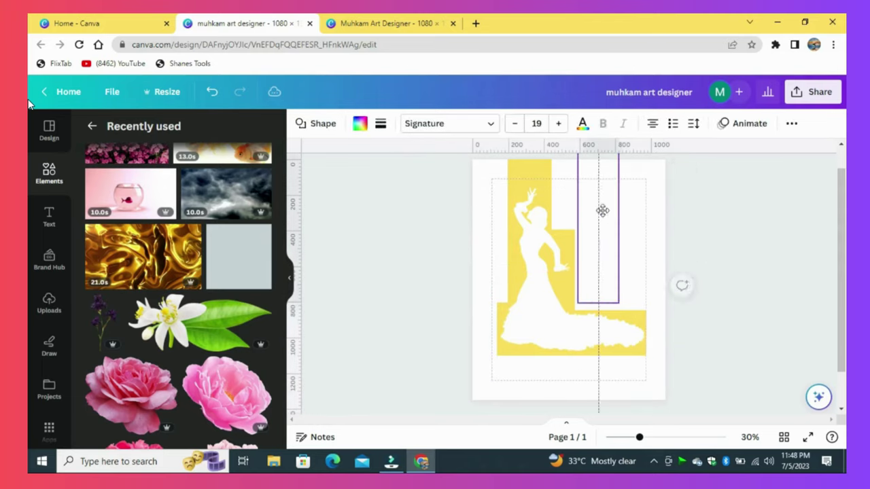
drag(598, 303, 688, 212)
drag(601, 189, 592, 186)
click(714, 236)
drag(639, 437, 645, 438)
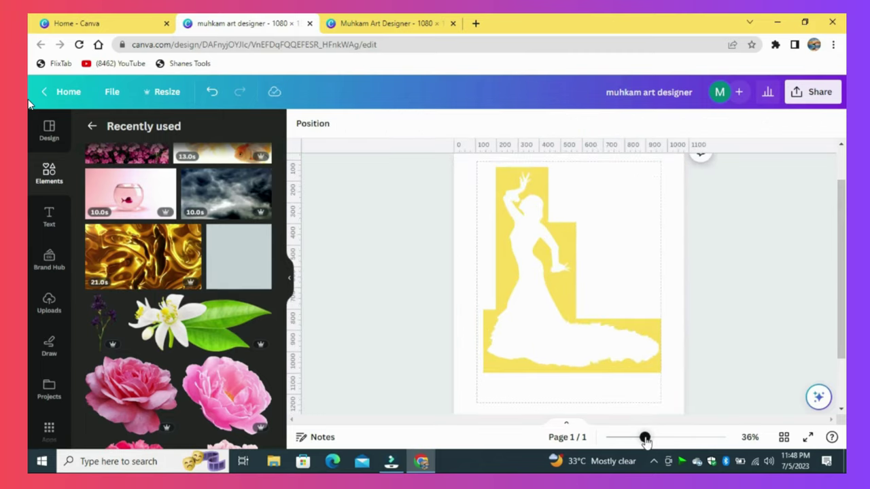
Download the design as a PNG at 1,080 × 1,350 px
click(819, 94)
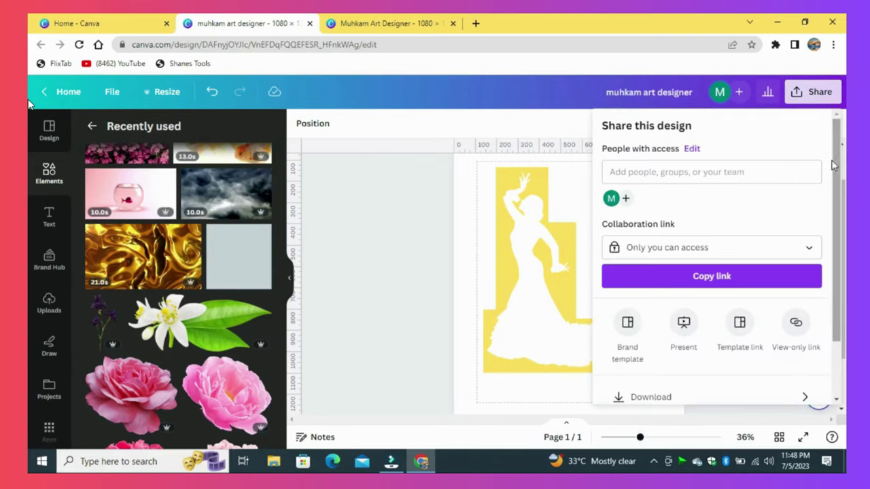
scroll(781, 157, down, 2)
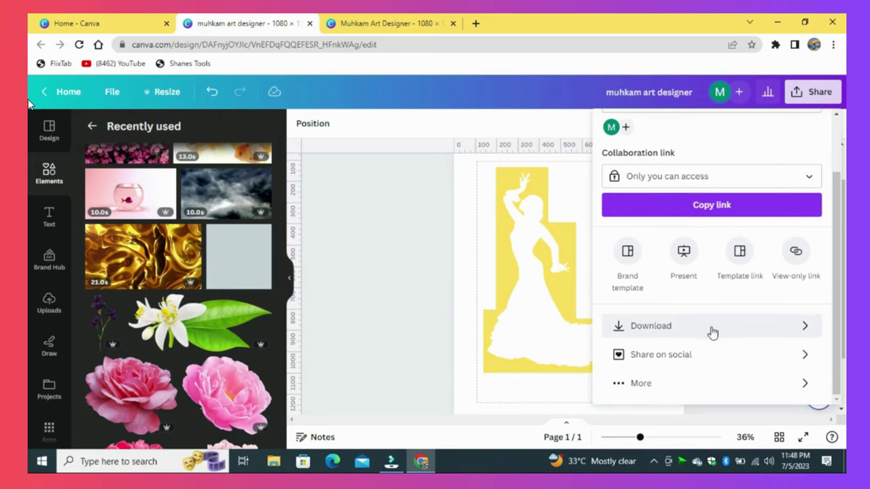
click(684, 330)
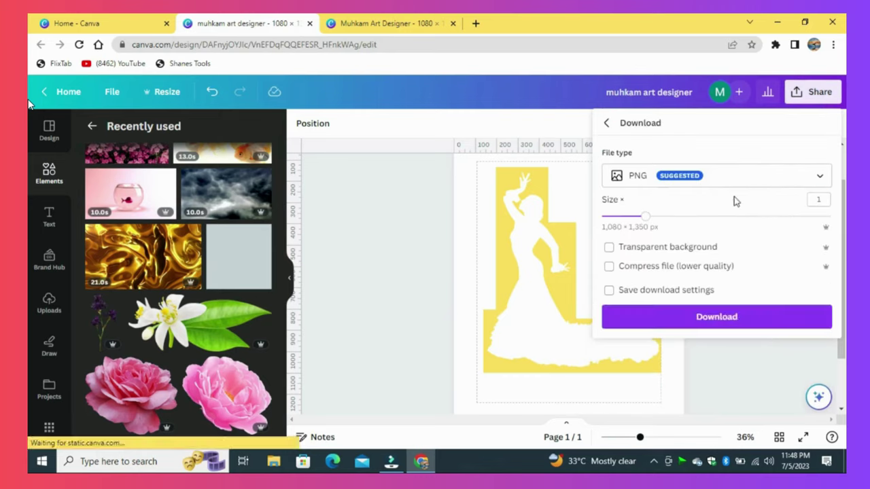
click(744, 323)
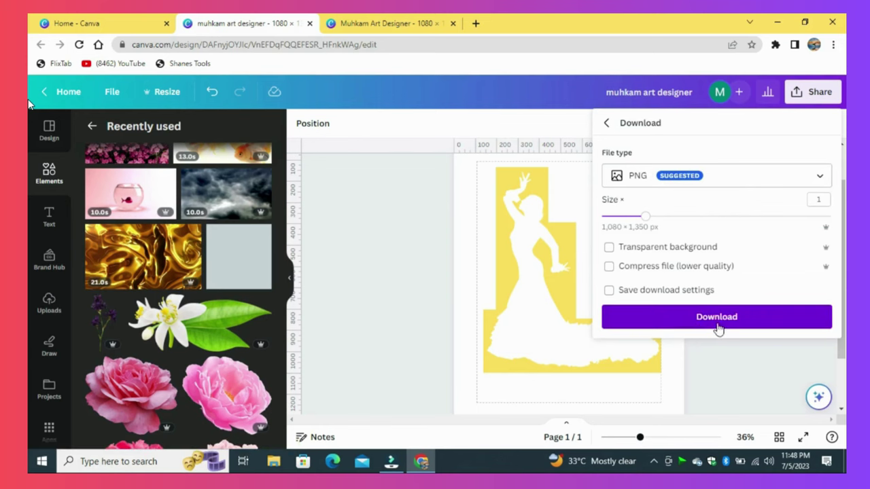
click(709, 329)
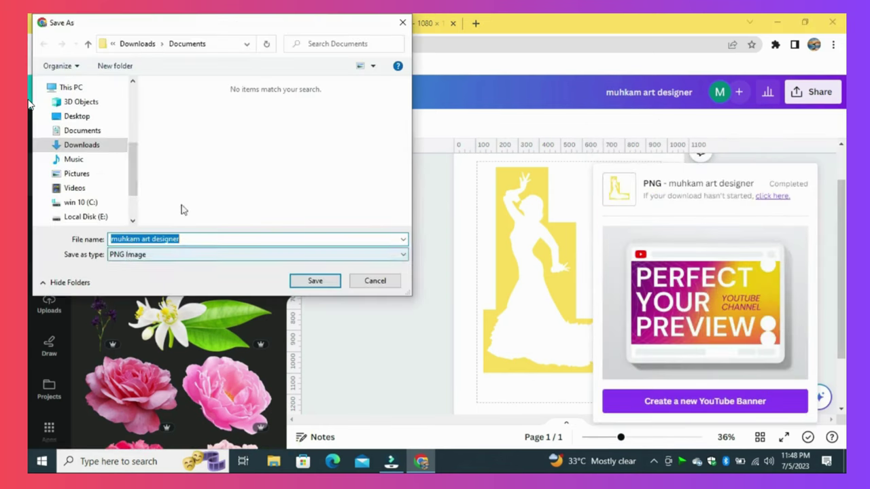
Choose a destination folder on the computer and save the PNG there as muhkam art designer
scroll(86, 177, down, 2)
click(86, 184)
double_click(349, 194)
scroll(254, 161, down, 4)
double_click(255, 185)
click(330, 284)
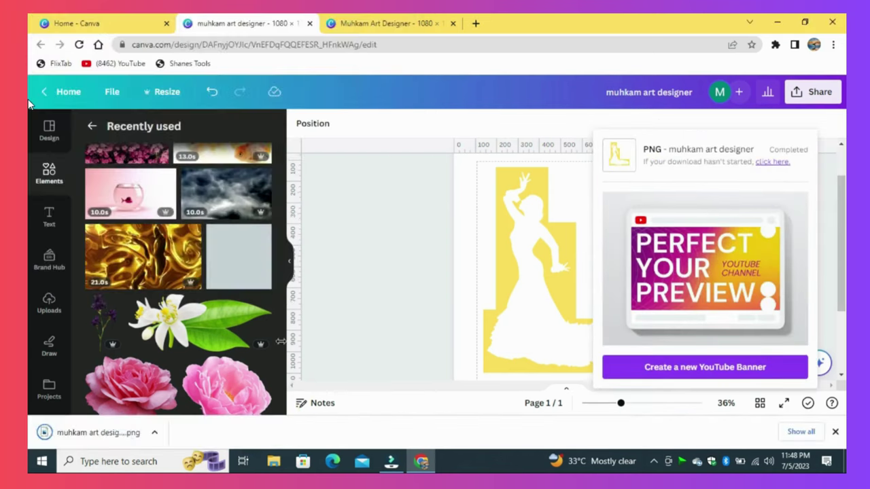
Upload the downloaded muhkam art designer PNG into the design's uploads and dismiss the browser's download bar
drag(107, 433, 178, 272)
click(835, 432)
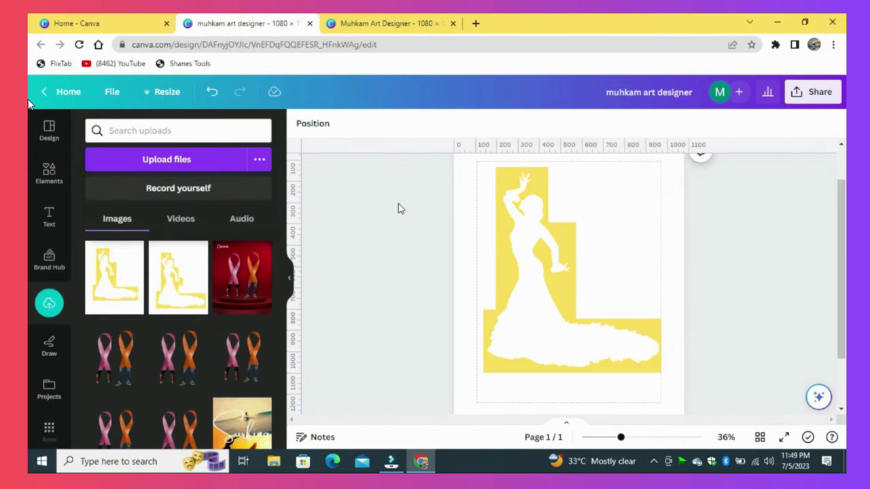
Add a second page to the design and set its background color to black
scroll(398, 208, down, 3)
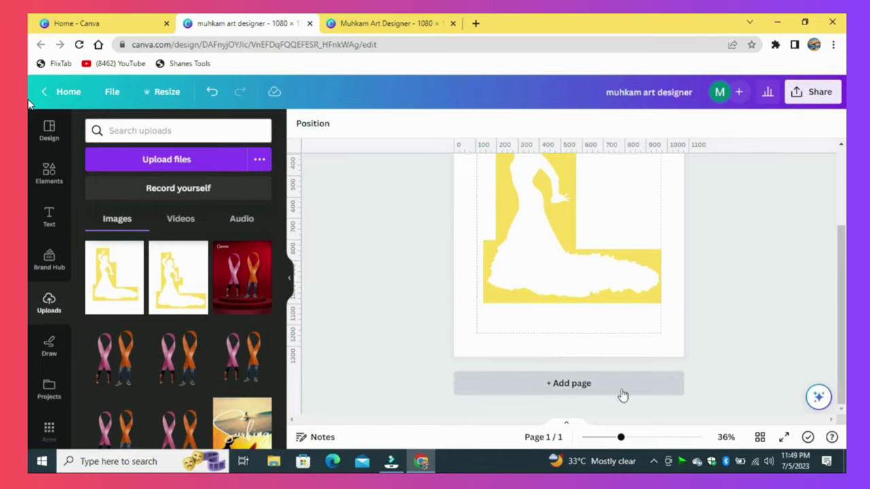
click(573, 385)
drag(842, 355, 843, 326)
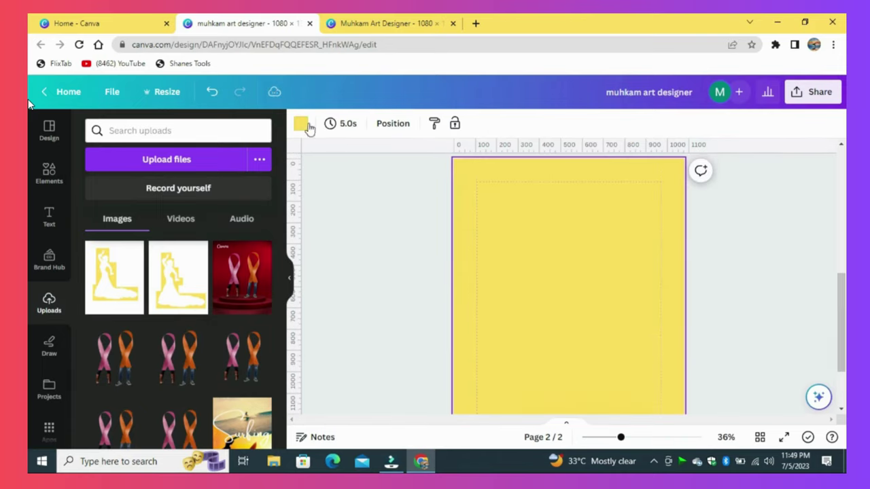
click(301, 123)
click(131, 196)
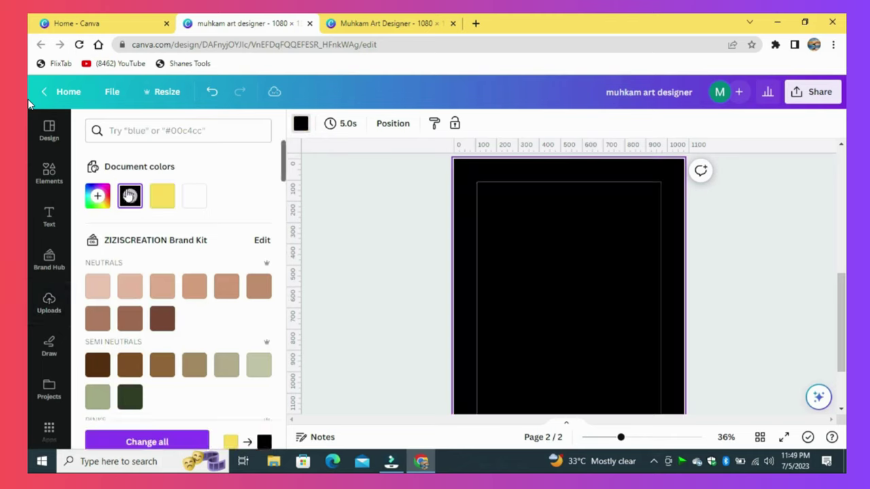
click(348, 252)
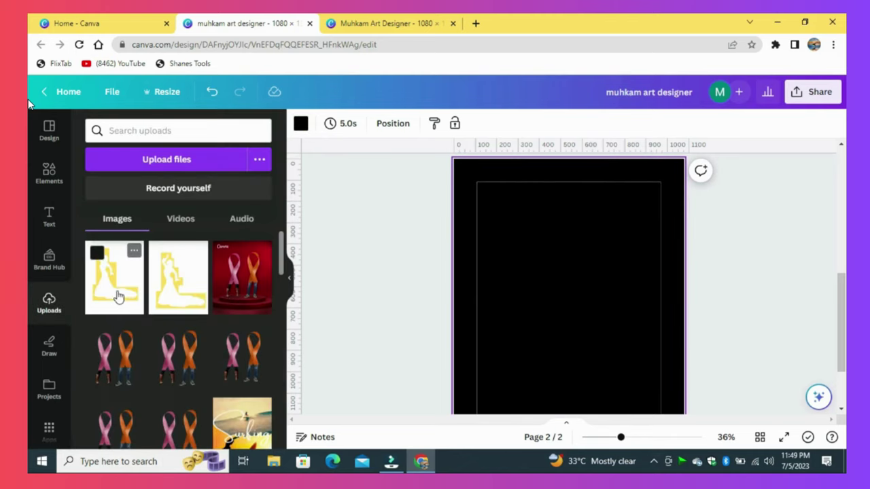
Place the uploaded silhouette PNG on the black page and remove its white background with Background Remover
click(117, 298)
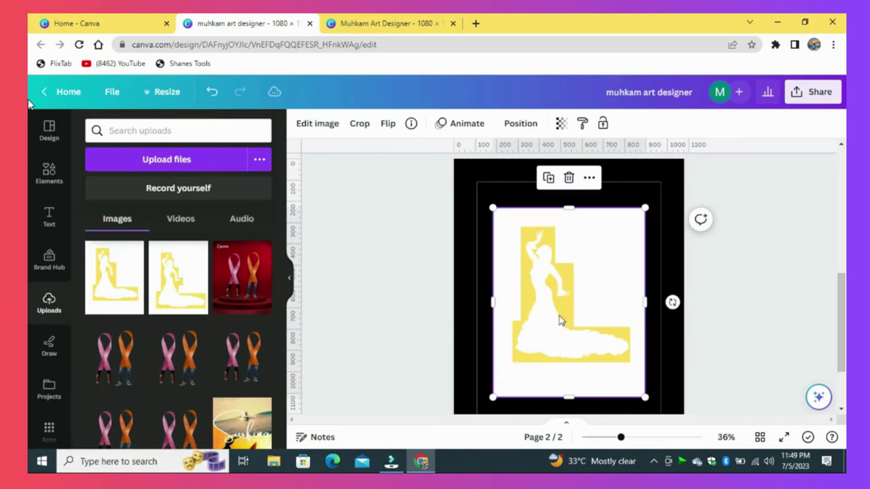
click(318, 125)
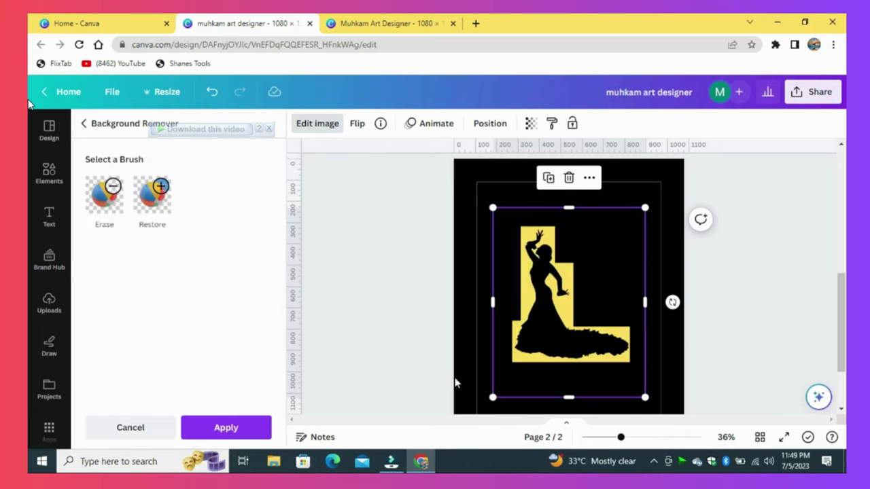
click(227, 427)
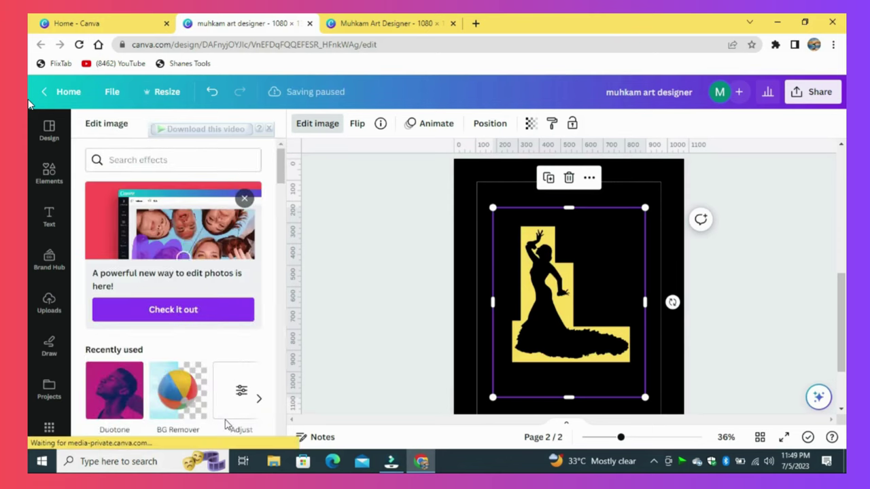
Enlarge the cutout image to the full 1,080 px page width and crop its upper edge to about 1,242 px height
drag(616, 363, 579, 315)
drag(608, 349, 703, 426)
drag(568, 161, 573, 183)
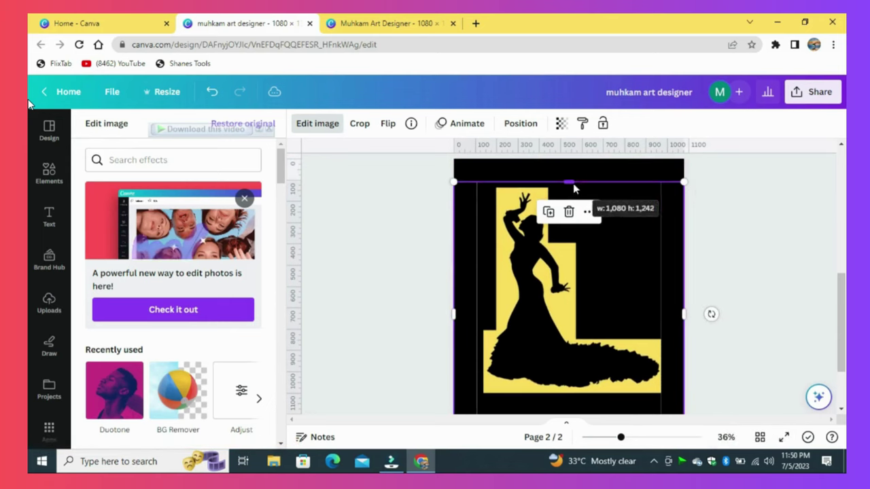
click(748, 238)
Select all the white rectangles surrounding the dancer on page 1 and copy them
scroll(748, 238, up, 5)
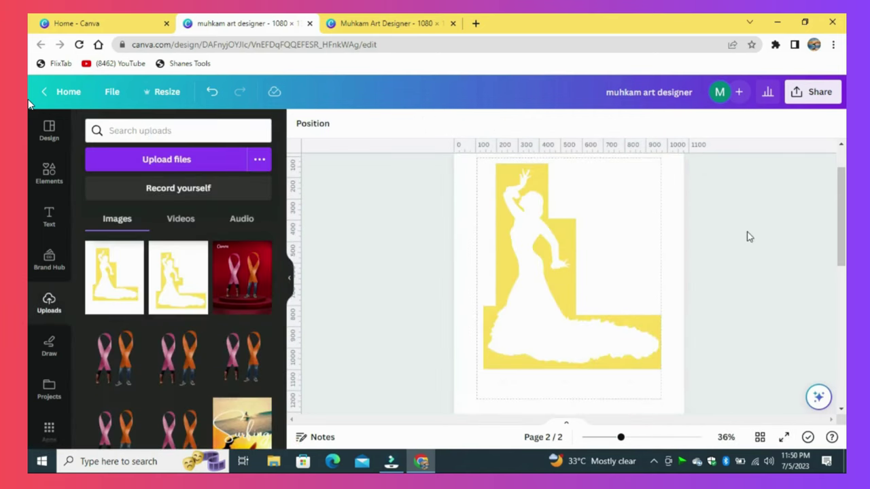
click(601, 201)
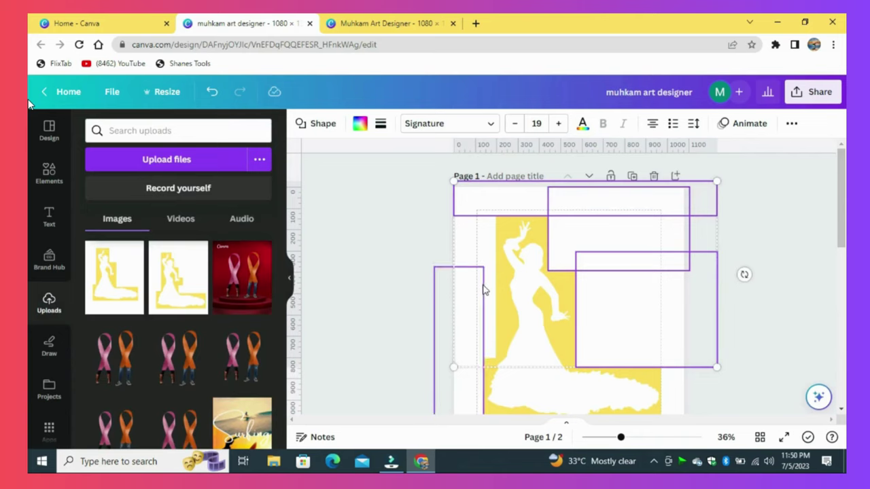
scroll(670, 315, down, 3)
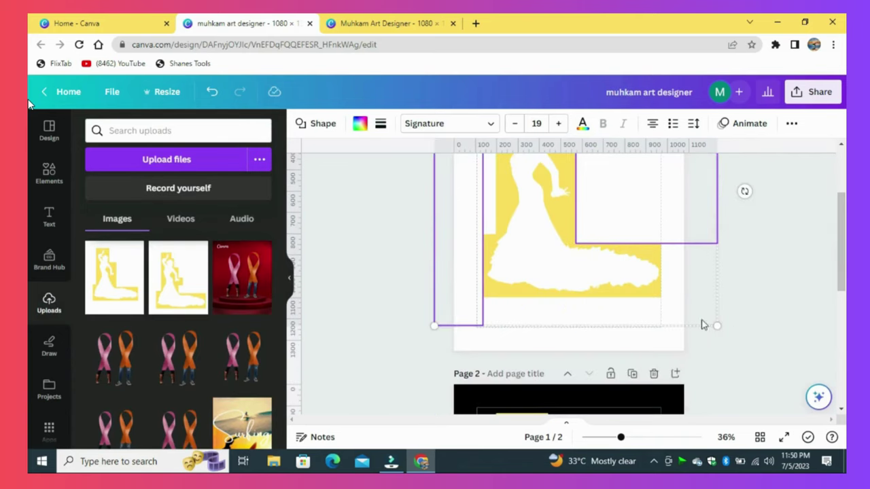
right_click(616, 312)
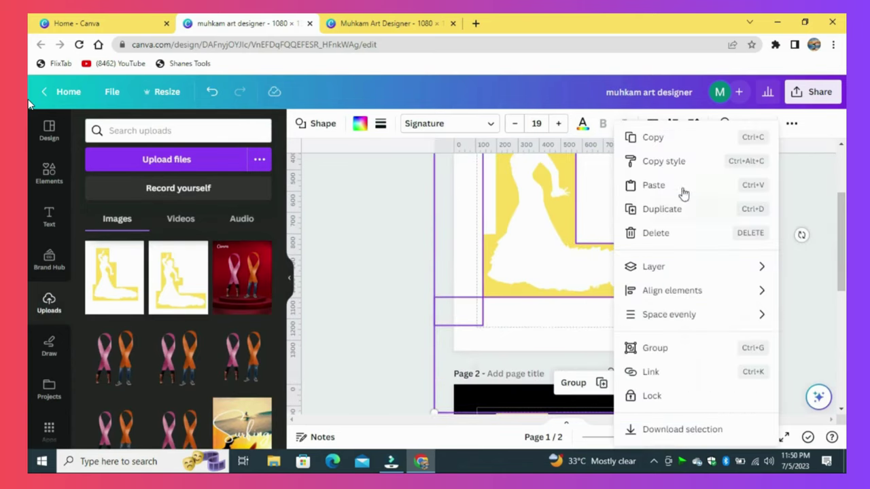
click(667, 139)
Paste the copied white rectangles onto page 2 around the black dancer silhouette
scroll(645, 217, down, 6)
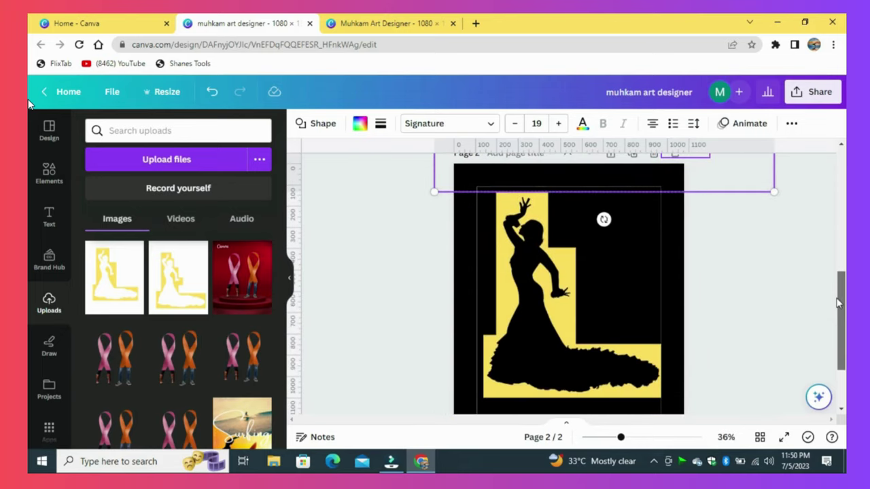
click(646, 216)
right_click(645, 217)
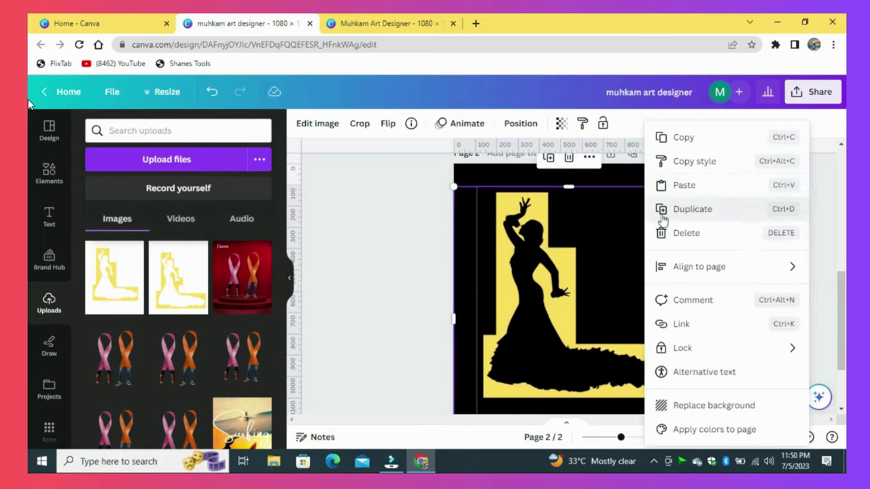
click(684, 185)
Recolor the pasted rectangles on page 2 to the document's yellow
click(360, 125)
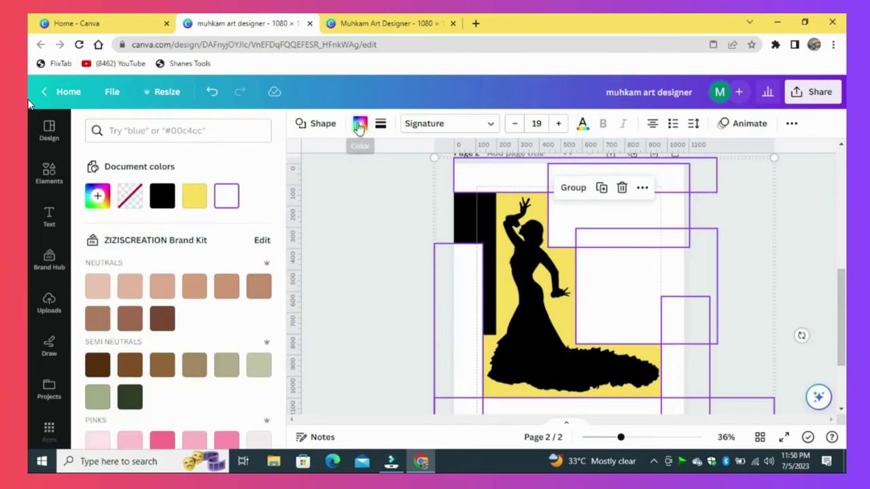
click(194, 197)
click(761, 253)
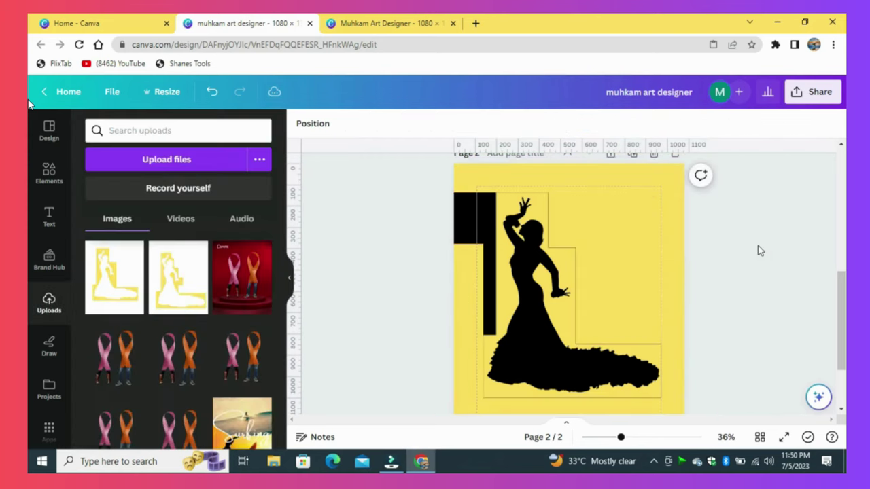
Extend the lower edges of the two stacked yellow rectangles right of the dancer on page 2 to close the thin gap lines
scroll(744, 268, up, 2)
drag(622, 438, 639, 437)
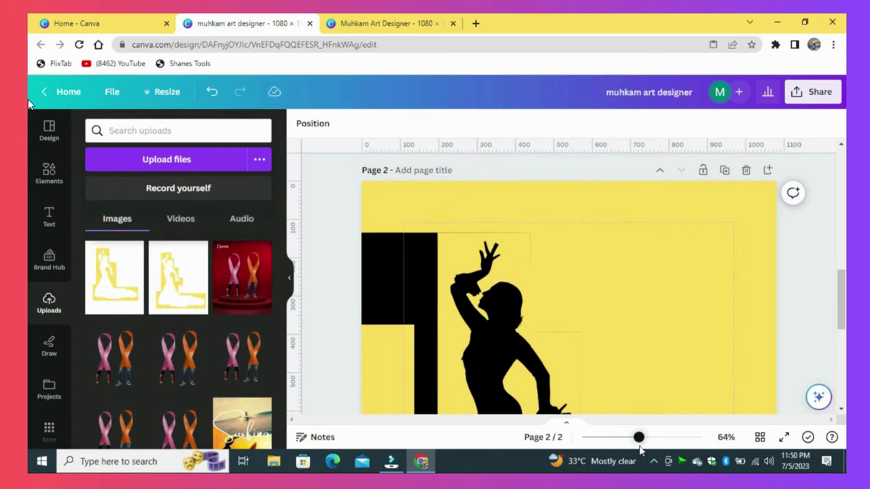
click(587, 225)
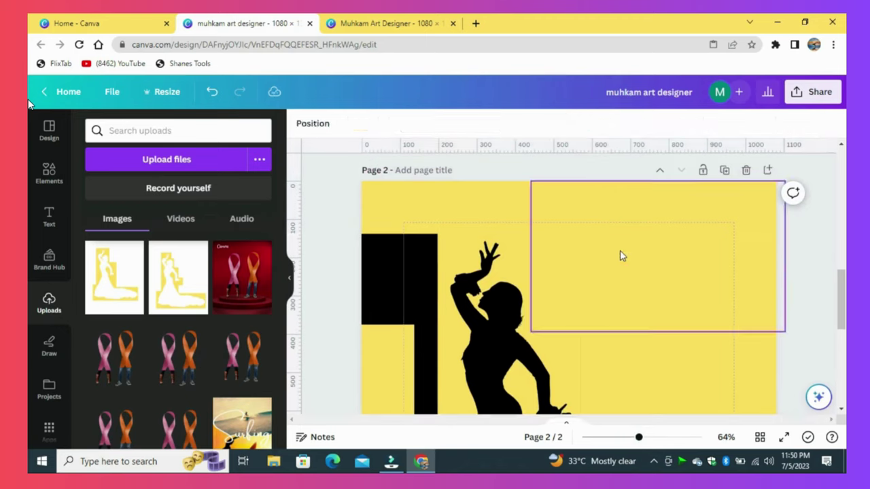
drag(658, 331, 660, 338)
scroll(718, 323, down, 3)
click(712, 235)
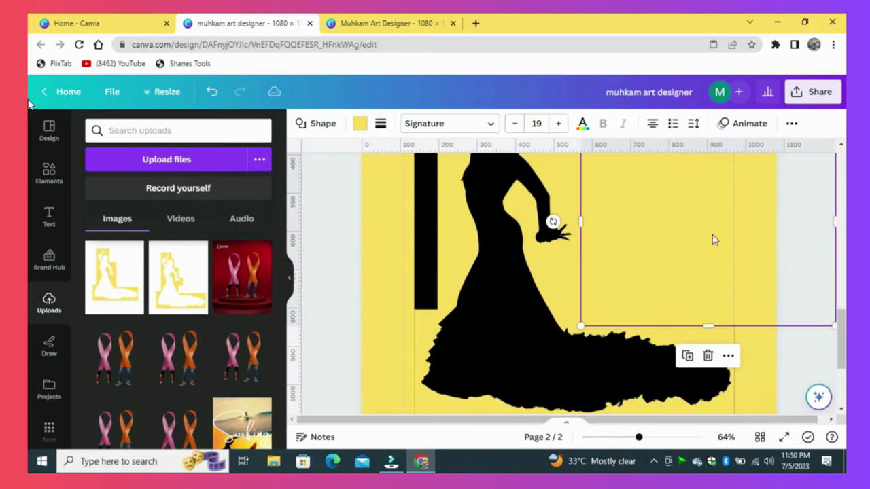
click(574, 188)
click(673, 229)
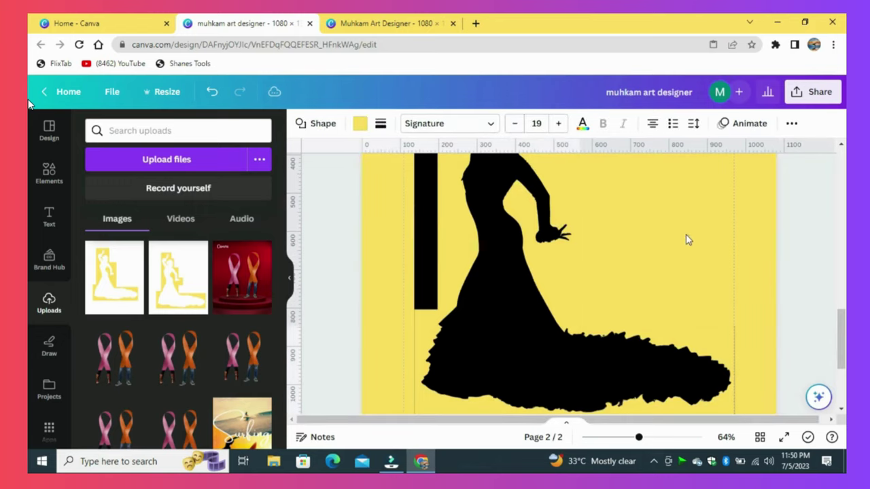
drag(710, 325, 707, 329)
Adjust the yellow rectangles beside and below the dress train so they close the gap lines around it
click(761, 380)
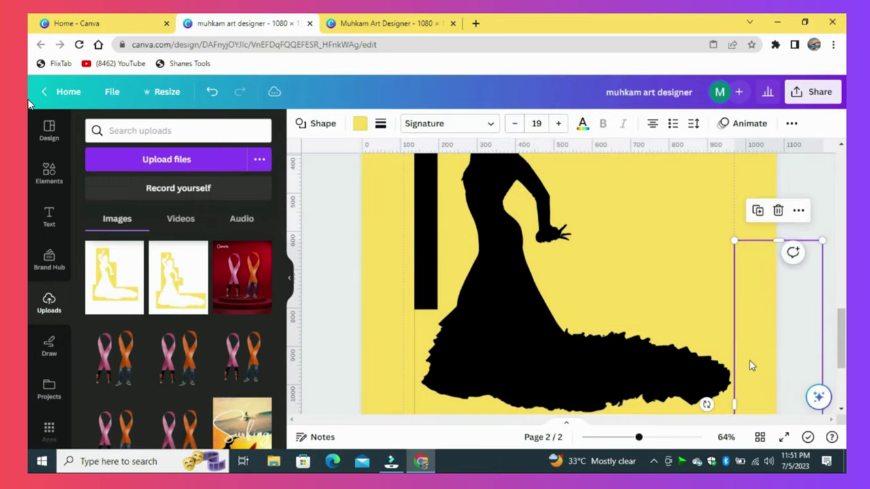
scroll(761, 379, down, 3)
drag(735, 251, 735, 252)
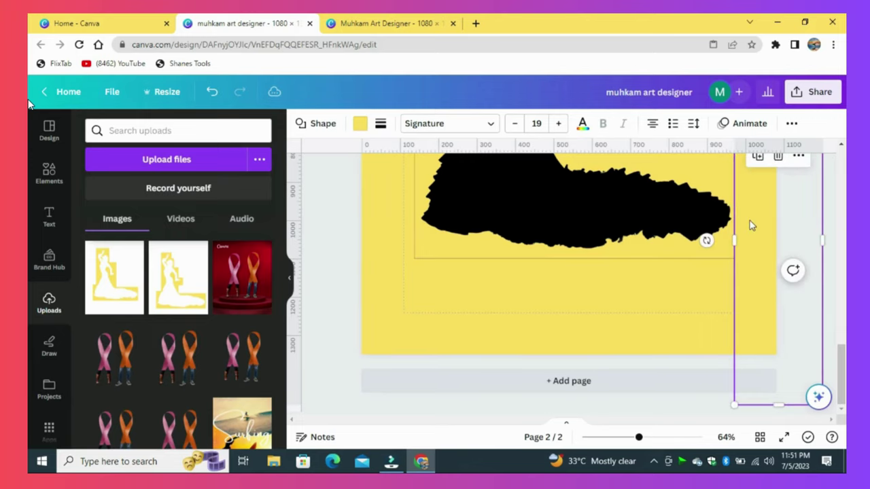
click(694, 298)
drag(695, 298, 694, 284)
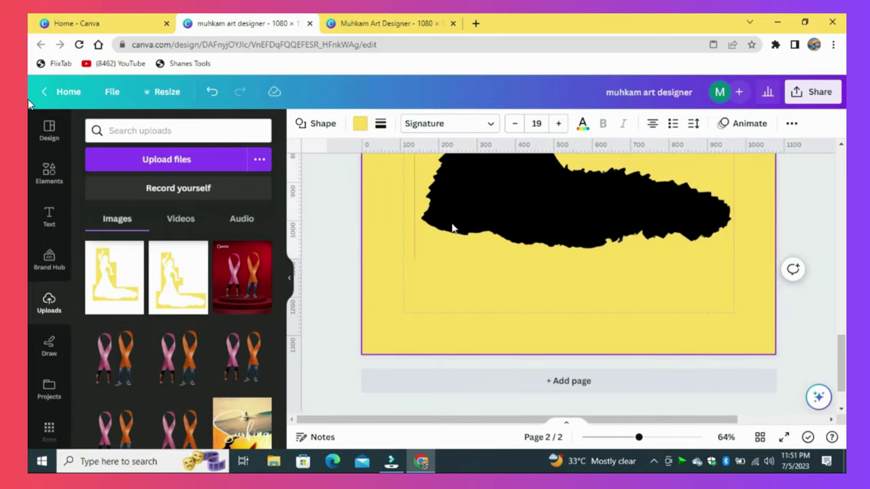
Raise the upper edge of the yellow rectangle along the page's left side to cover the black block beside the dancer's raised arm
scroll(454, 229, up, 3)
scroll(456, 239, down, 3)
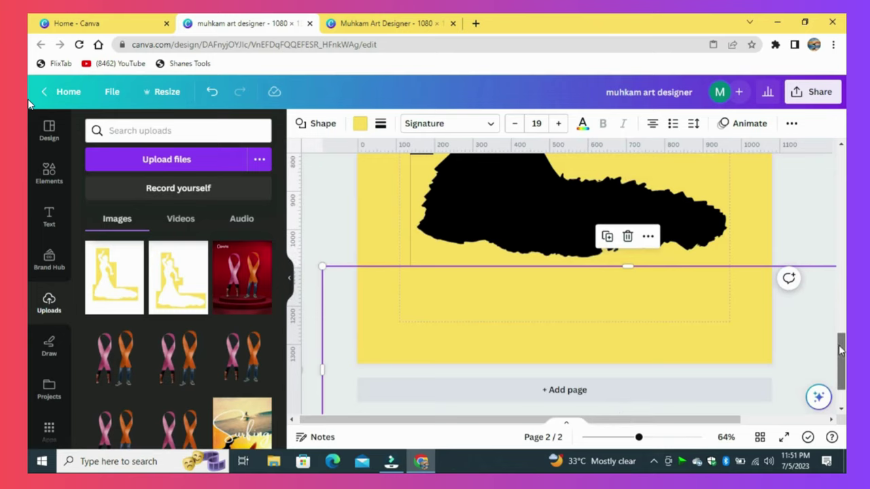
scroll(841, 350, up, 3)
scroll(379, 280, up, 1)
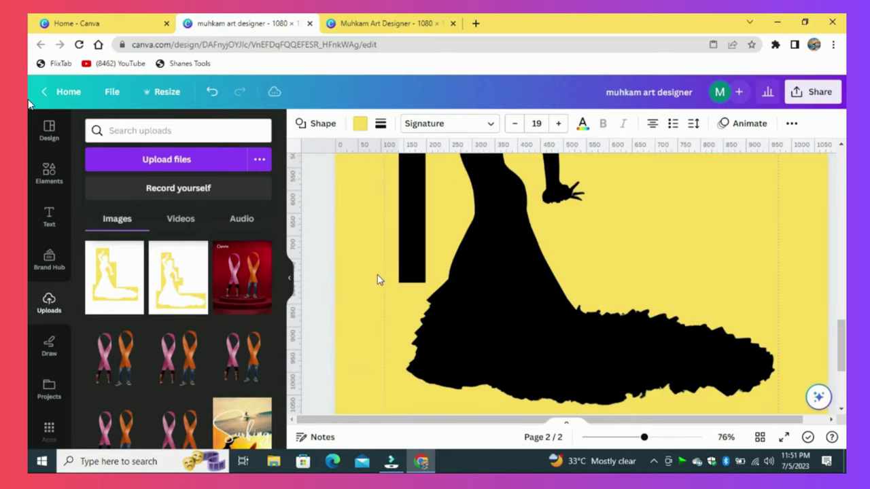
scroll(363, 234, up, 3)
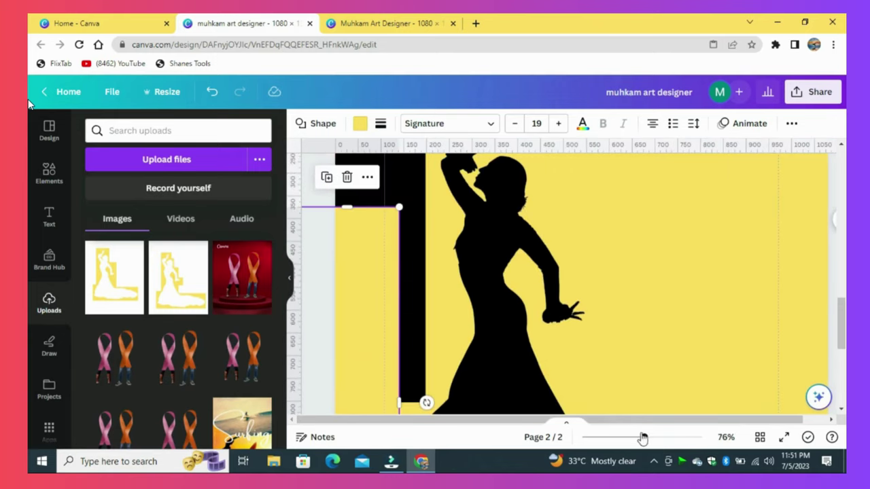
drag(643, 438, 627, 438)
drag(450, 178, 450, 171)
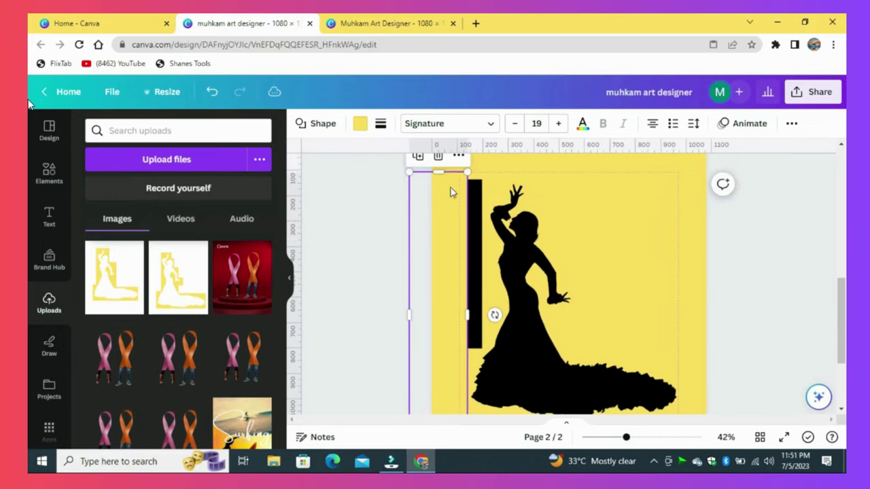
Duplicate the tall yellow rectangle, place the copy over the remaining black strip left of the dancer, and resize it to about 212 × 702 px
click(417, 160)
drag(435, 251, 439, 243)
drag(447, 170, 447, 327)
drag(448, 365, 461, 213)
drag(455, 302, 455, 332)
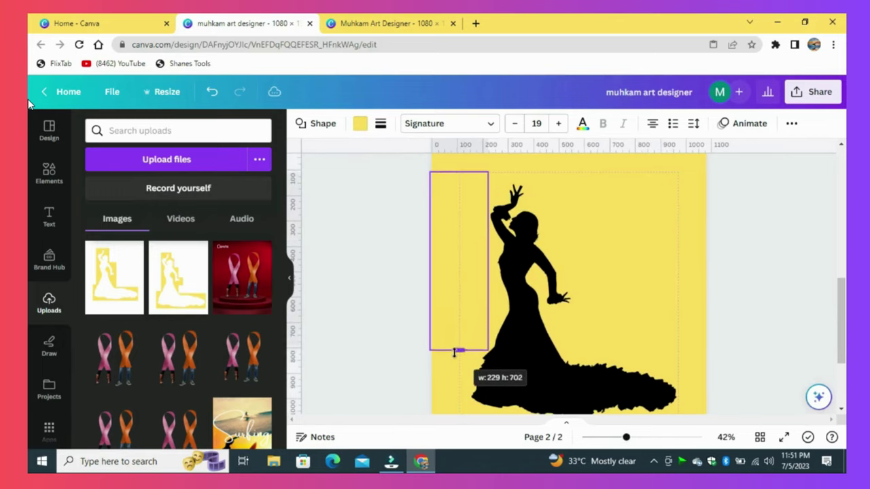
drag(487, 263, 480, 260)
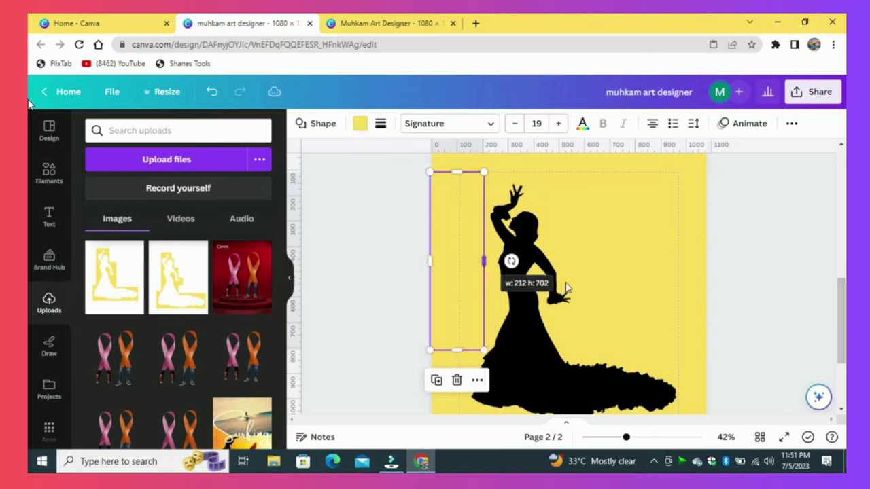
Inspect the covering rectangles around the dancer on page 2 for leftover gaps or exposed black areas
click(768, 292)
drag(625, 233, 555, 197)
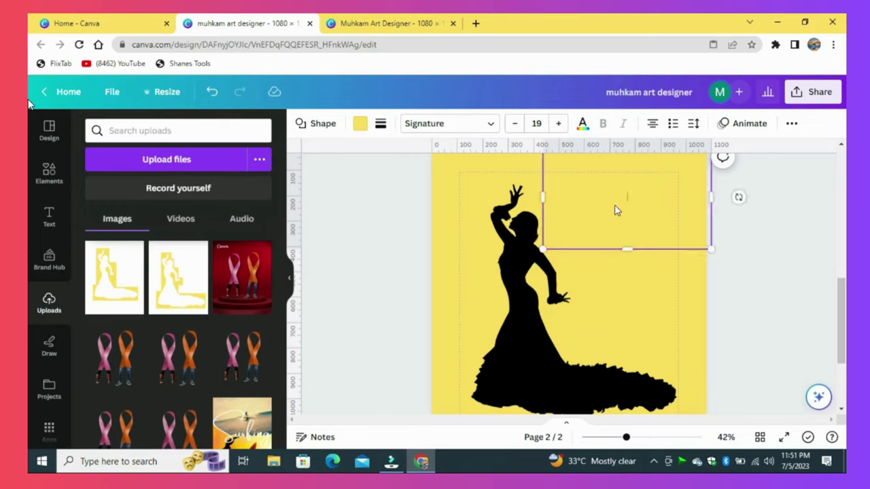
click(780, 271)
scroll(790, 298, down, 3)
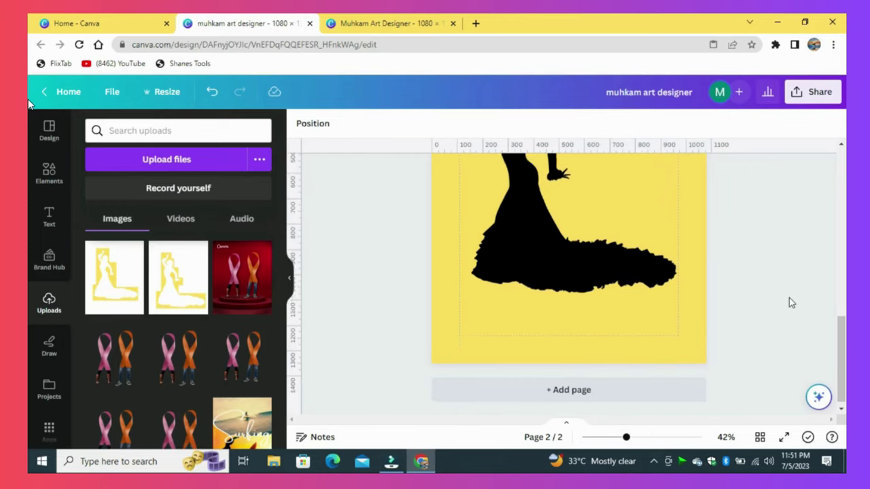
scroll(789, 298, up, 3)
scroll(788, 299, down, 1)
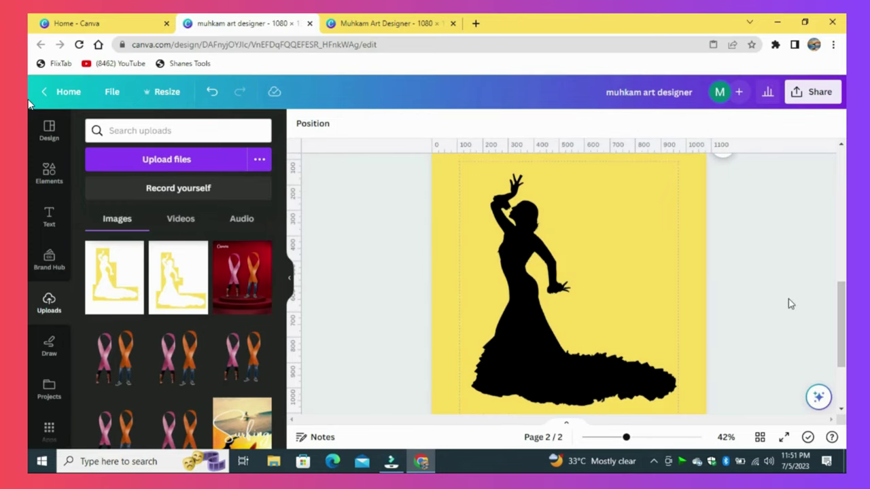
drag(626, 438, 622, 438)
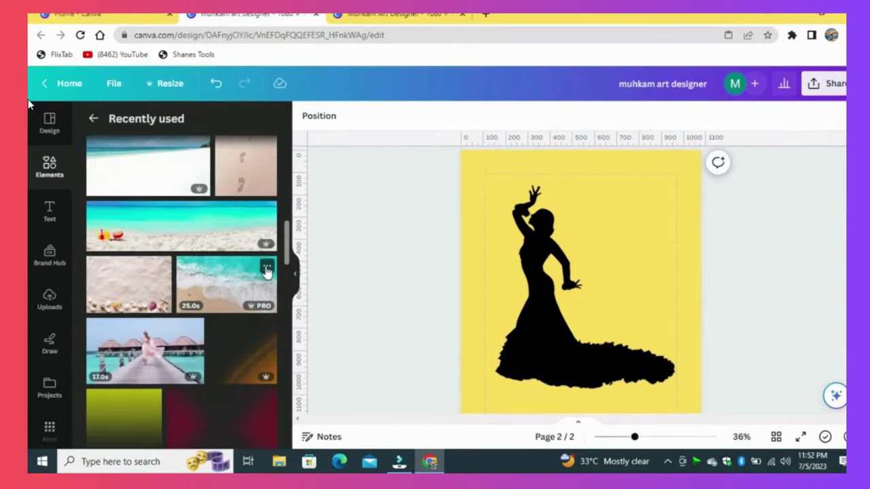
Add the 25-second "Paradise beach aerial viev" video to page 2 and rotate it to about 92°
click(261, 271)
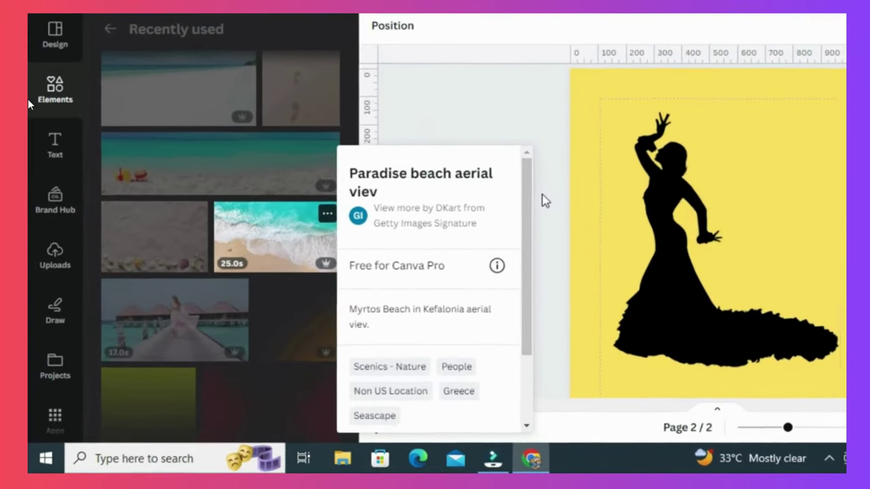
click(543, 195)
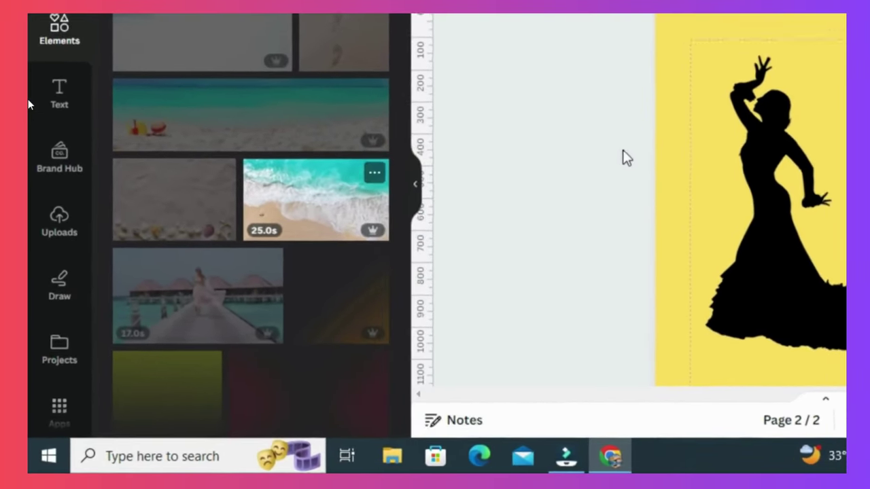
click(316, 199)
drag(828, 339, 678, 208)
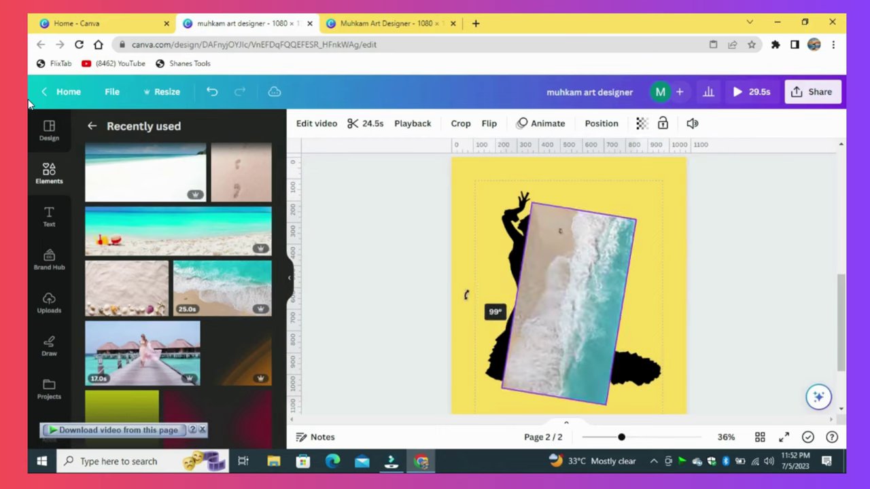
drag(466, 294, 466, 300)
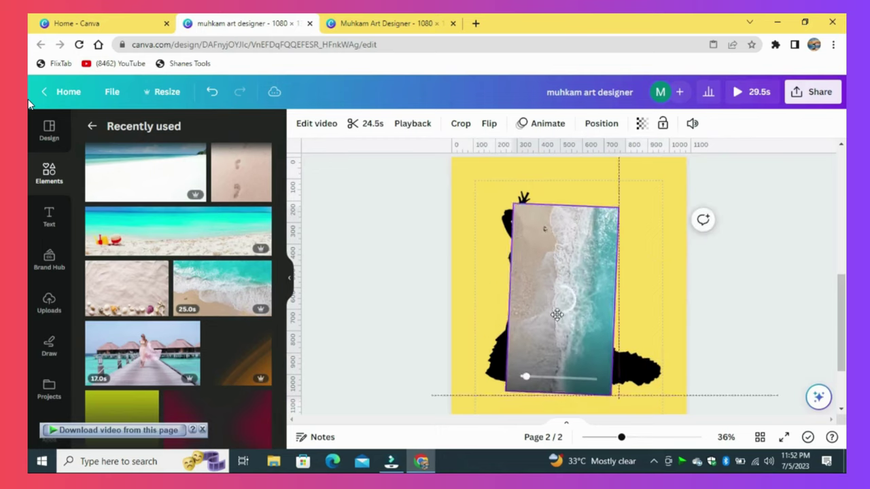
Move and enlarge the beach video over the dancer to about 946 × 830 px
drag(570, 326, 539, 299)
drag(586, 373, 599, 394)
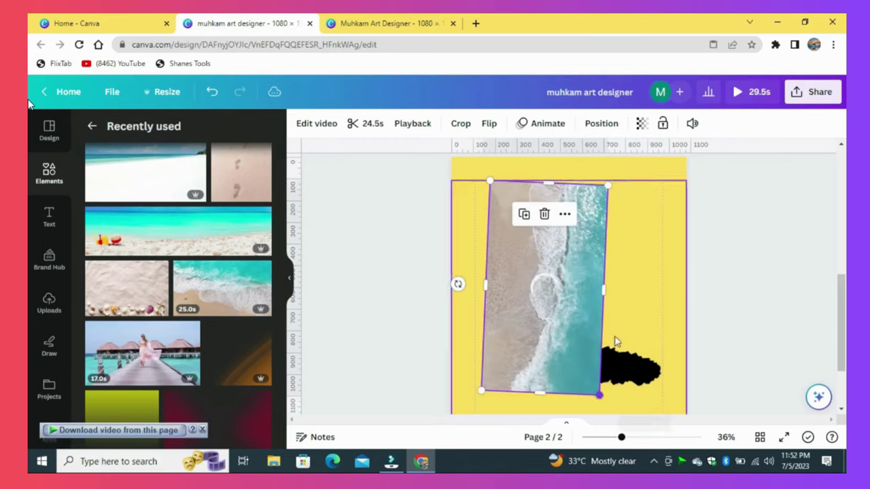
drag(605, 294, 672, 294)
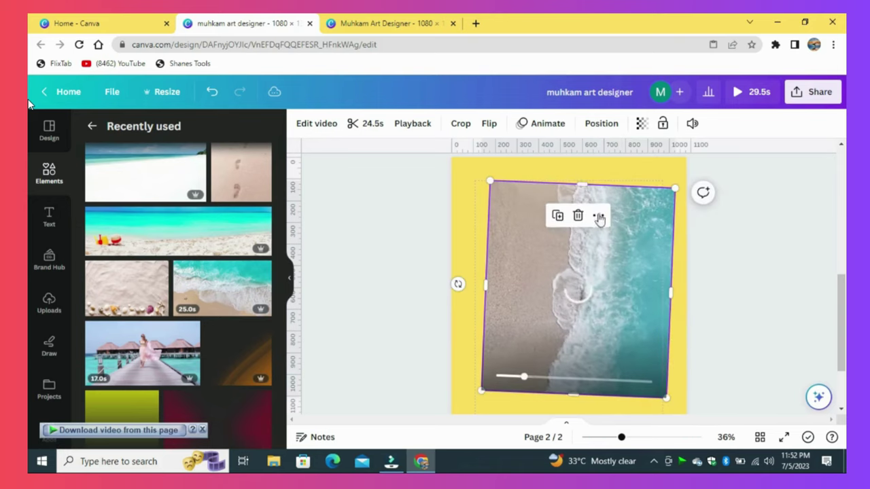
mouse_move(677, 189)
mouse_down()
mouse_move(662, 202)
mouse_move(668, 196)
mouse_up()
mouse_move(660, 400)
mouse_down()
mouse_move(657, 371)
mouse_move(663, 401)
mouse_up()
drag(500, 300, 496, 299)
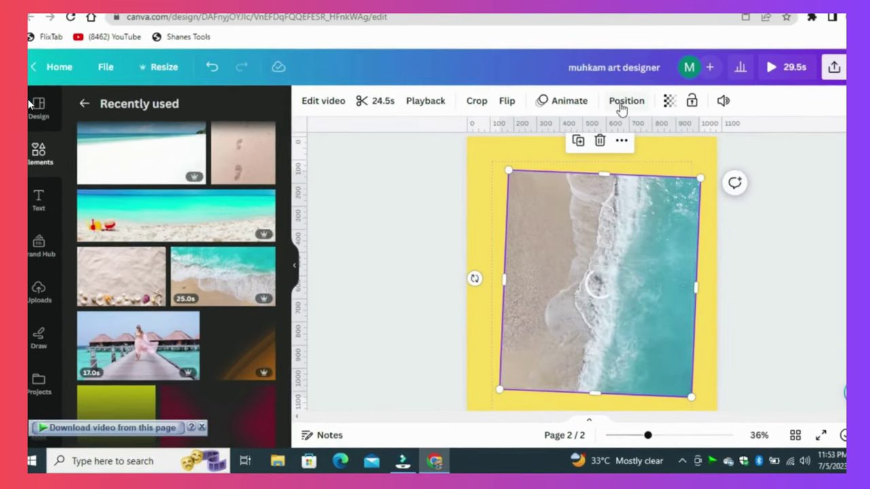
Send the beach video behind the cutout and rectangles so it fills the dancer's silhouette, and show the page's layers
click(629, 110)
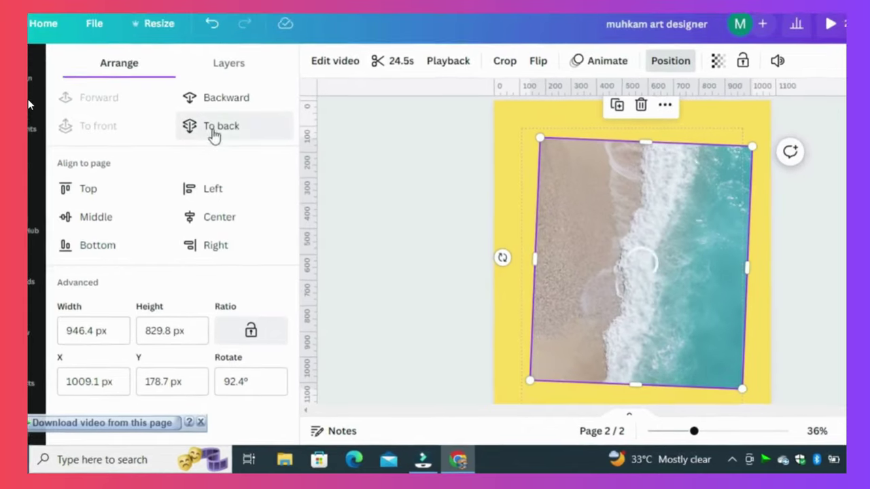
click(219, 134)
click(228, 72)
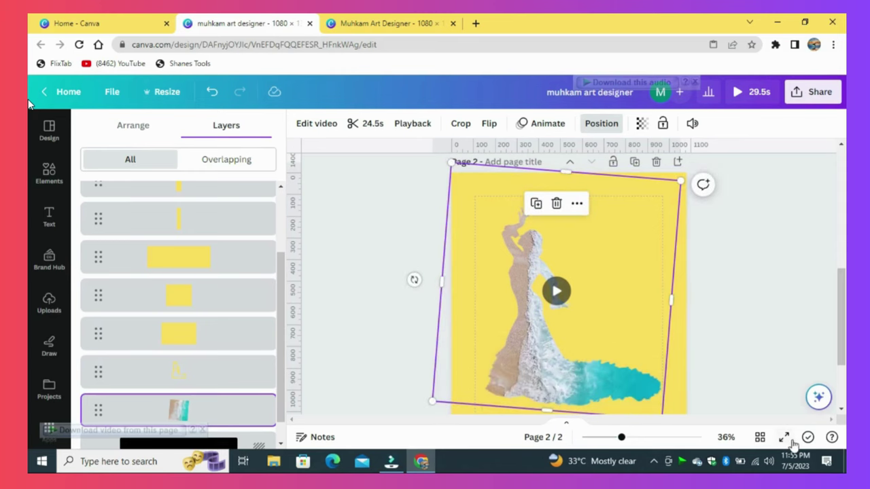
key(Escape)
Open the download settings for MP4 Video and raise the quality to 2,574 × 3,218 px
click(813, 92)
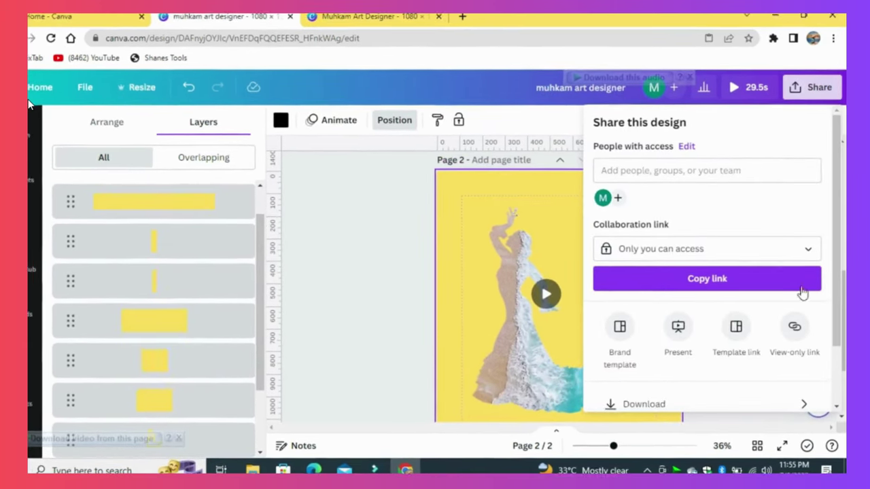
scroll(744, 340, down, 3)
click(698, 328)
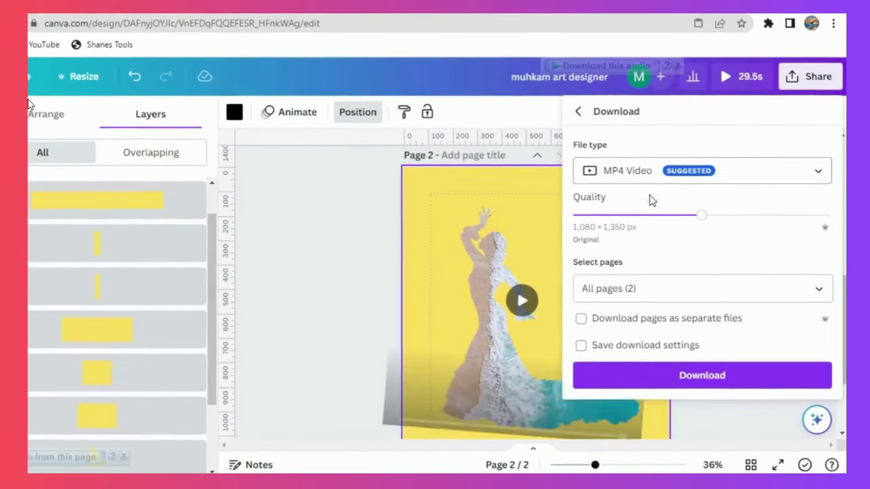
drag(702, 215, 830, 214)
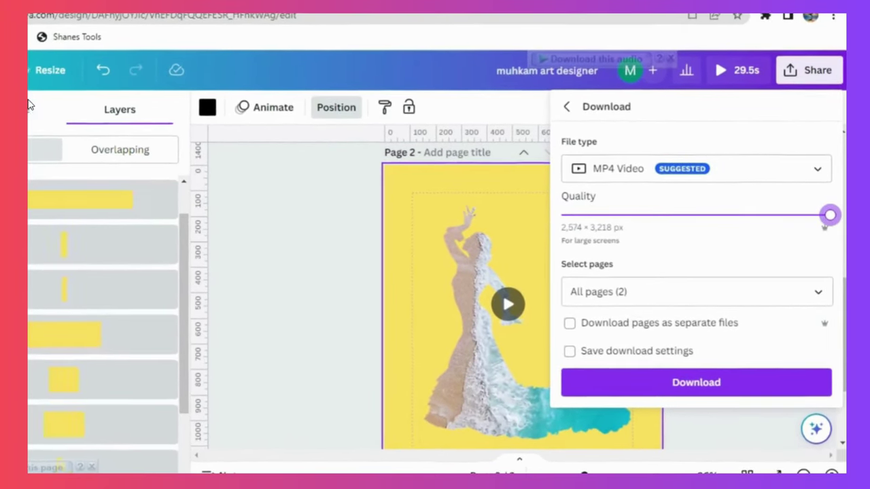
Limit the export to page 2 only and download the video
click(820, 293)
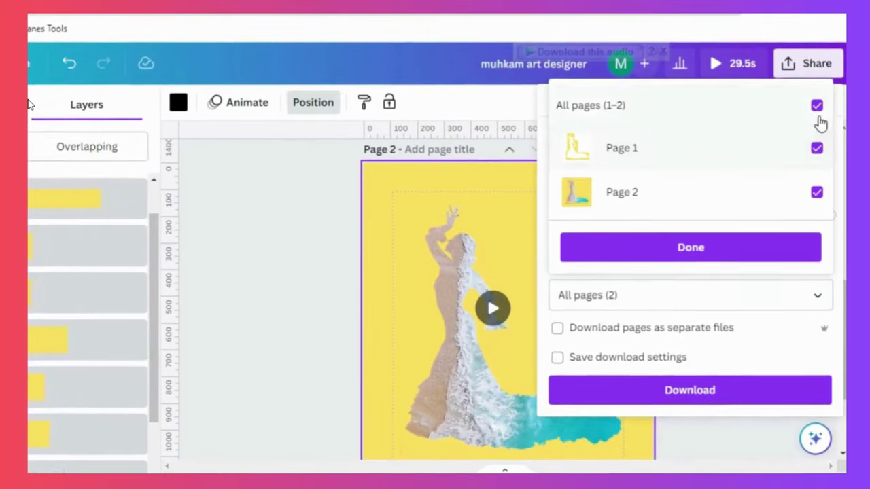
click(817, 106)
click(817, 192)
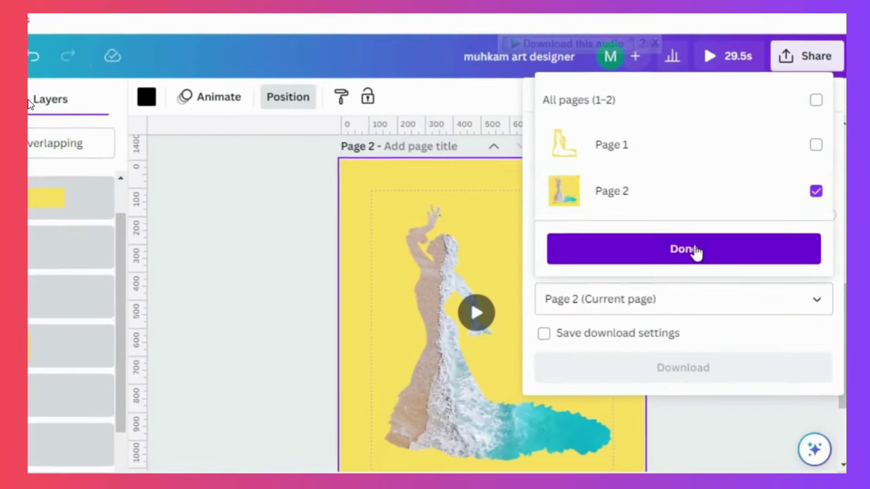
click(694, 252)
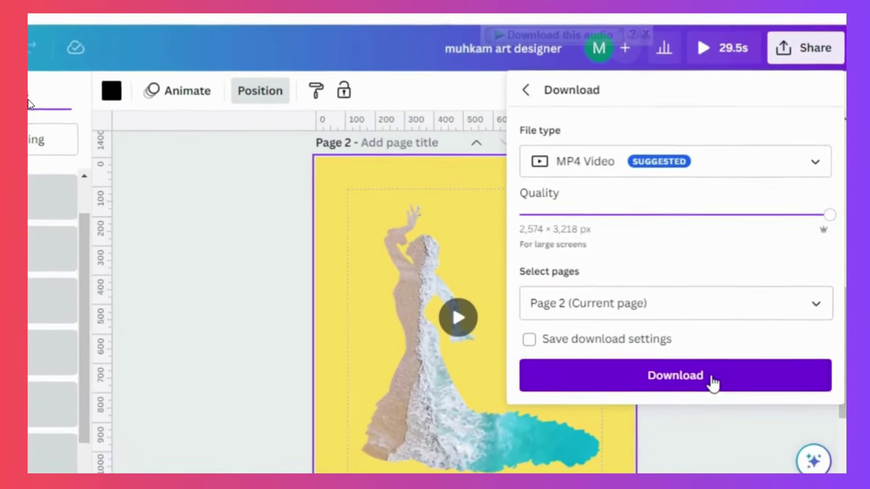
click(748, 385)
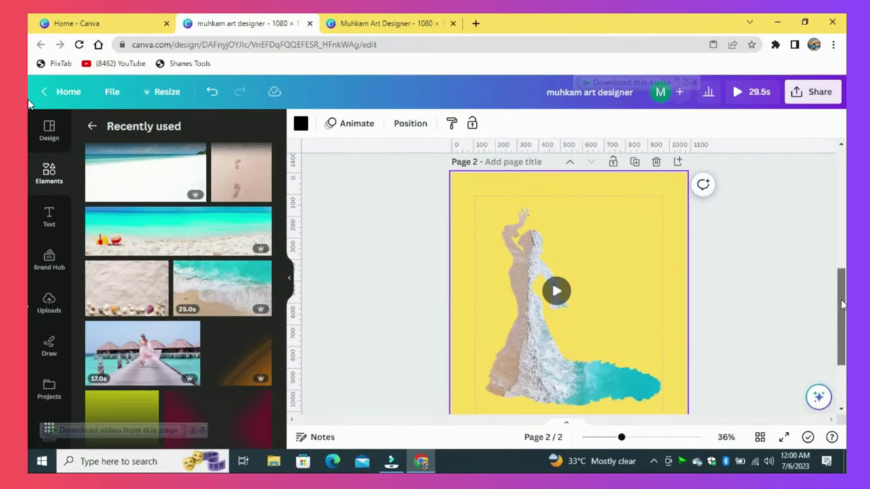
Add a new page after page 2
scroll(628, 369, down, 5)
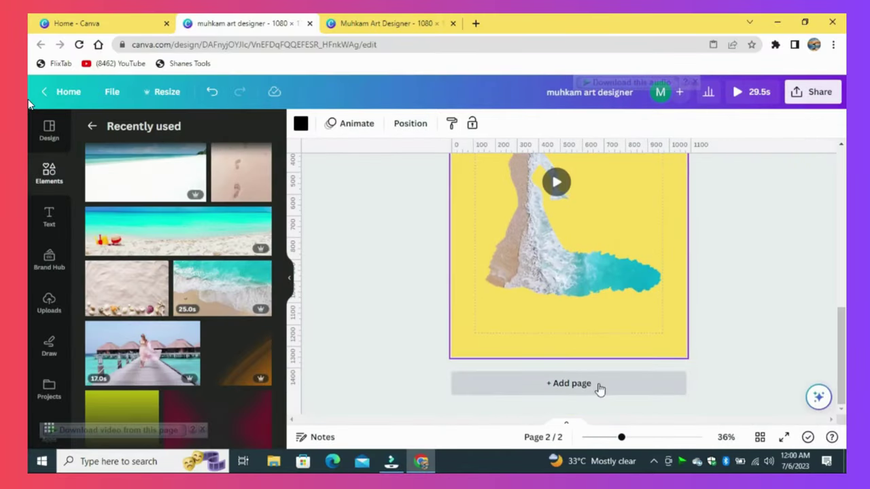
click(600, 385)
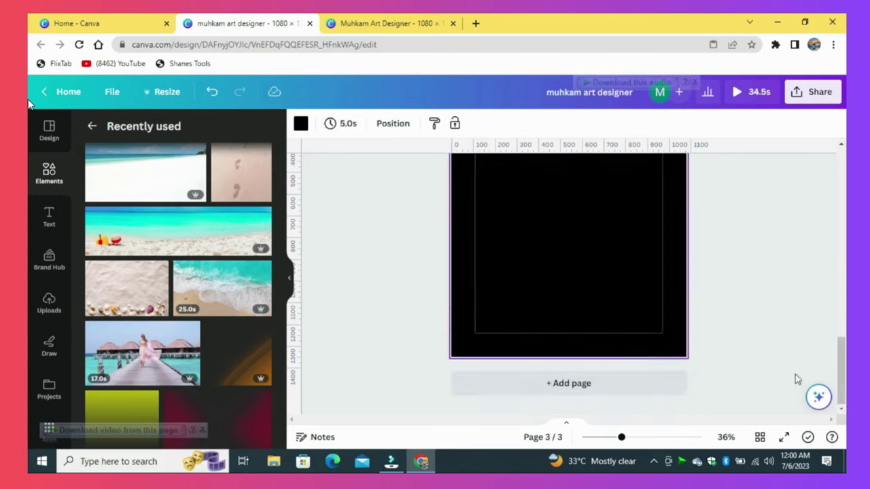
Make page 3's background white and place the newest uploaded 24.5 s dancer video on the page
click(301, 123)
click(194, 196)
click(49, 303)
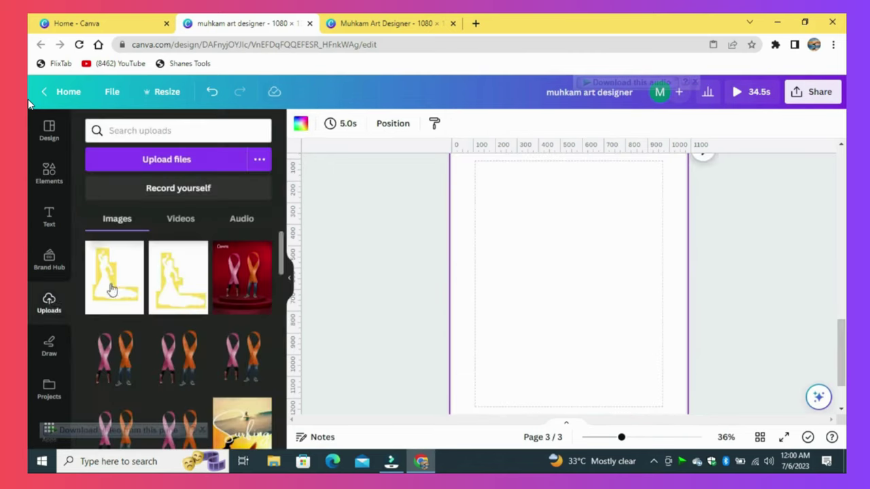
click(181, 218)
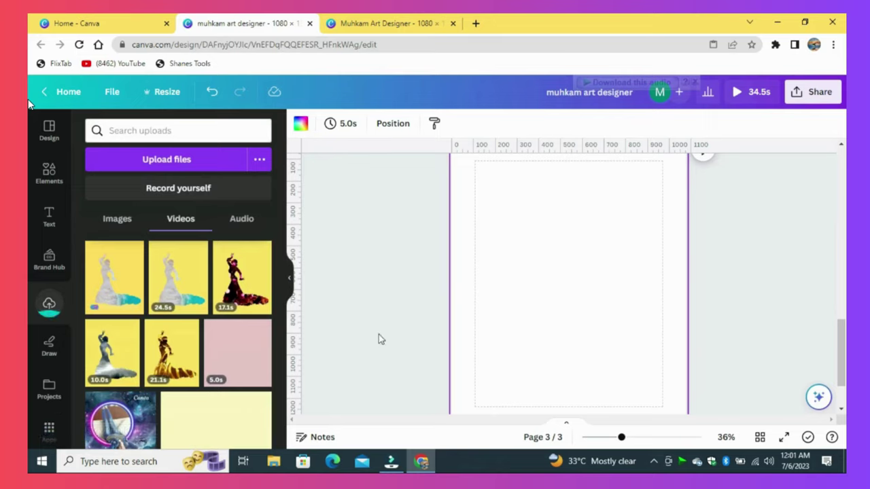
click(107, 293)
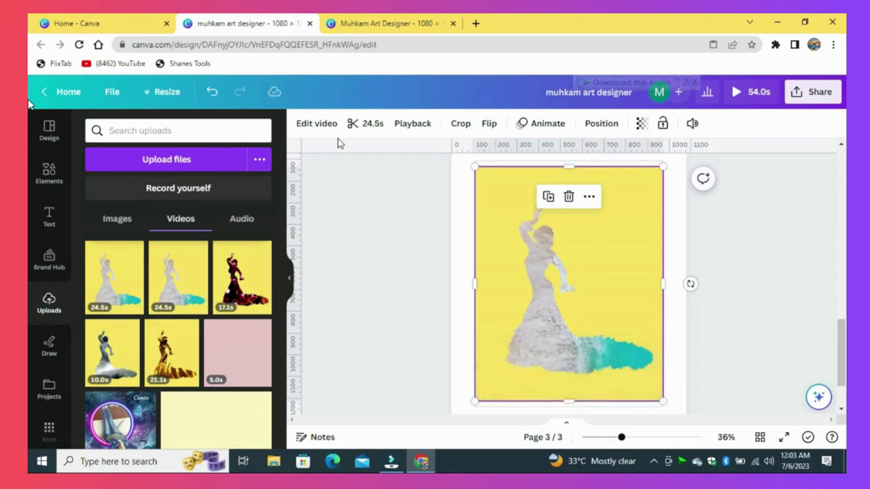
Remove the yellow background from page 3's dancer video, and enlarge and reposition the cutout to fill most of the page
click(316, 124)
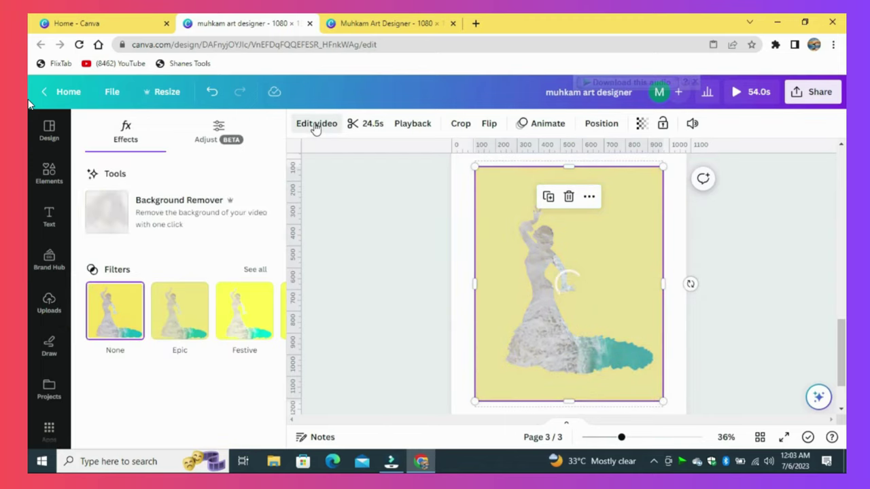
click(178, 208)
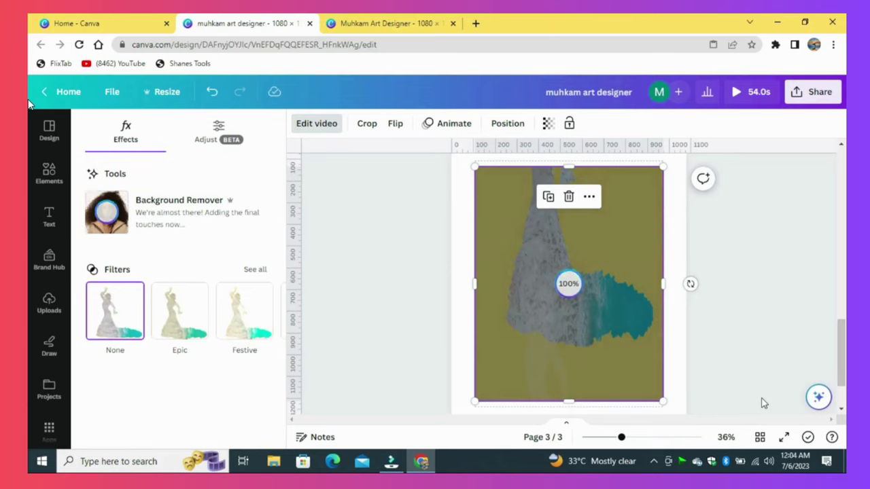
drag(577, 169, 577, 195)
drag(606, 290, 610, 277)
drag(661, 383, 680, 401)
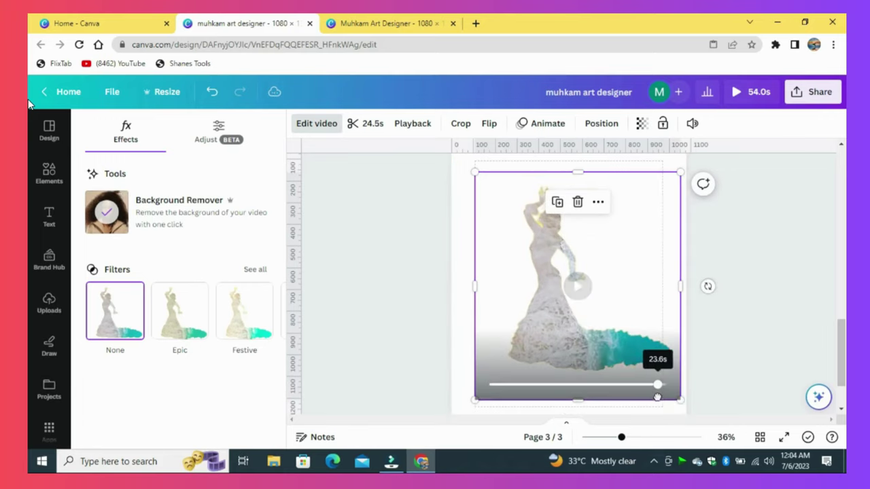
drag(474, 401, 468, 408)
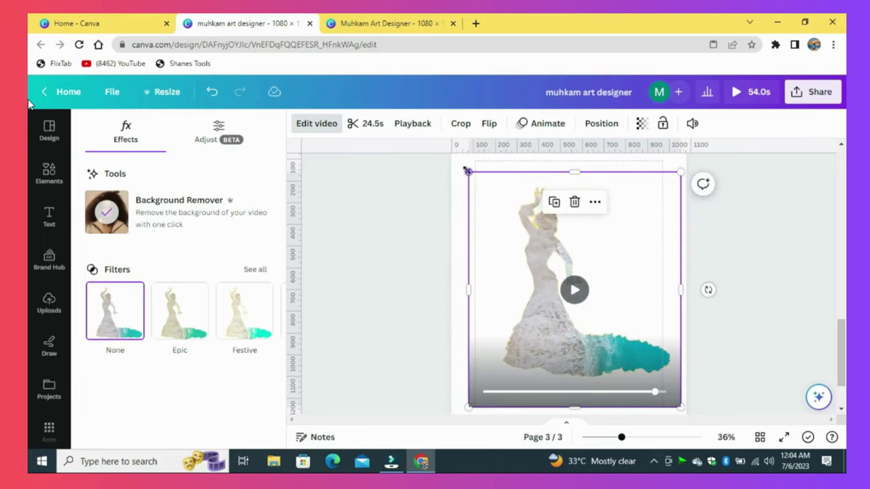
drag(468, 172, 460, 159)
drag(589, 258, 573, 265)
Add the recently used video "Beautiful woman walking on jetty in Maldives" to page 3
click(49, 173)
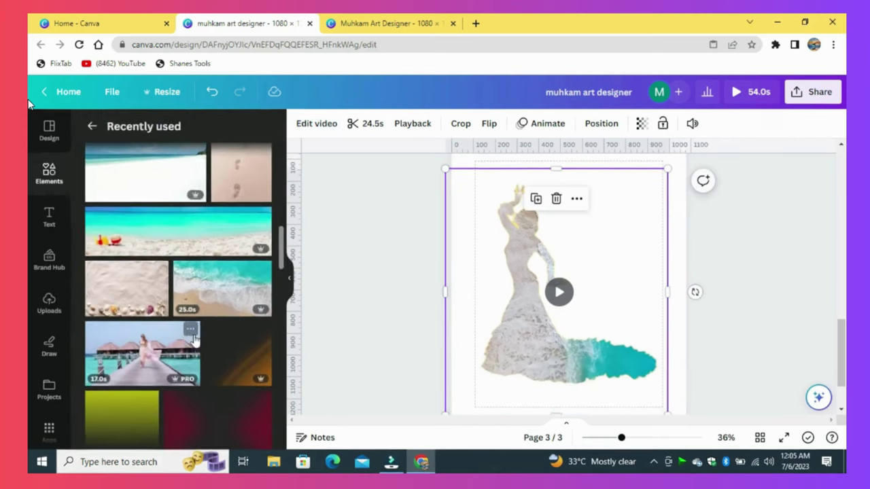
click(192, 333)
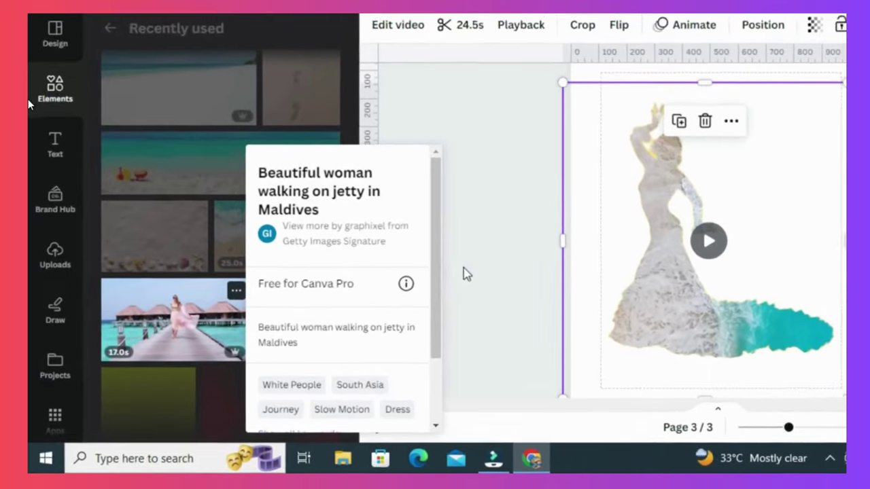
click(467, 274)
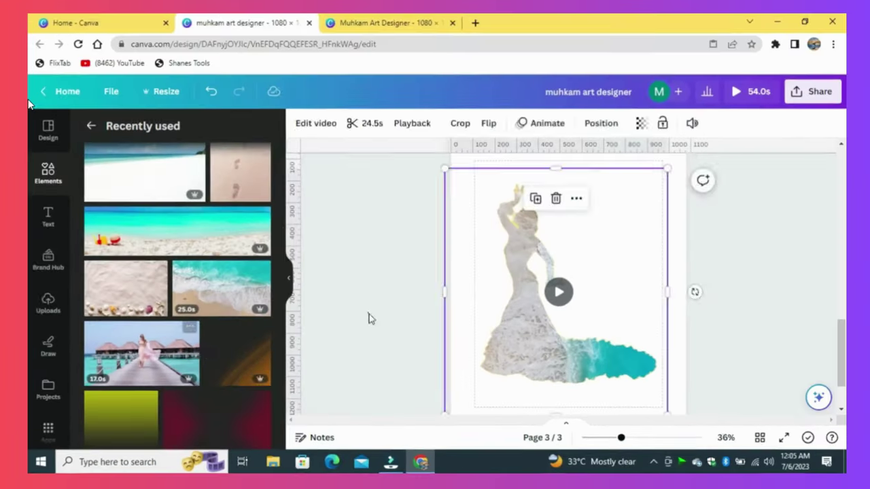
click(370, 318)
click(170, 355)
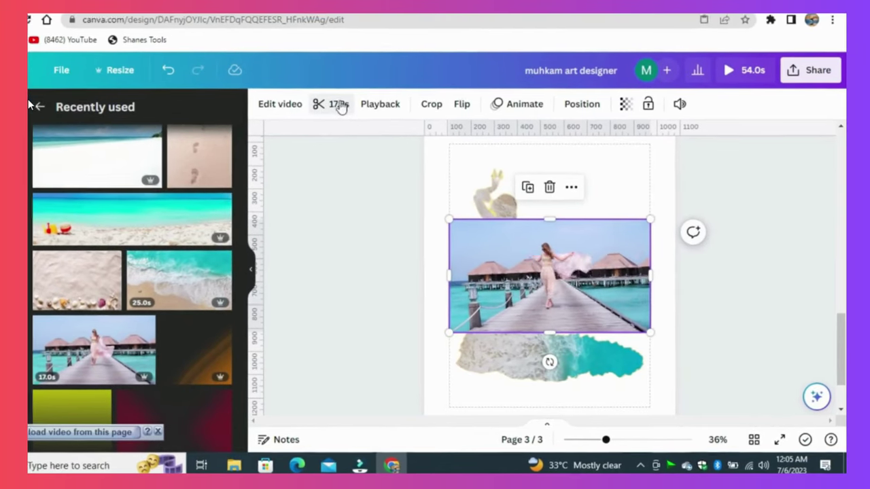
Trim the jetty video to 6.0 s and remove its background so only the walking woman is kept
click(338, 104)
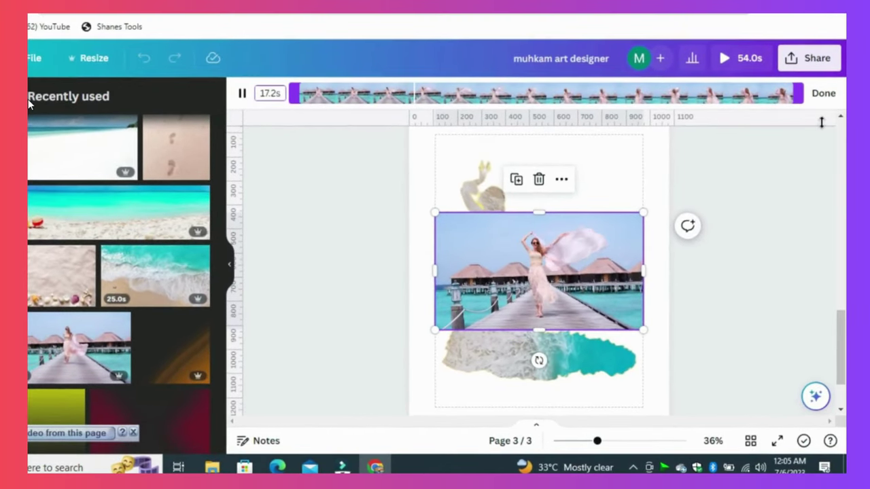
drag(799, 93, 453, 50)
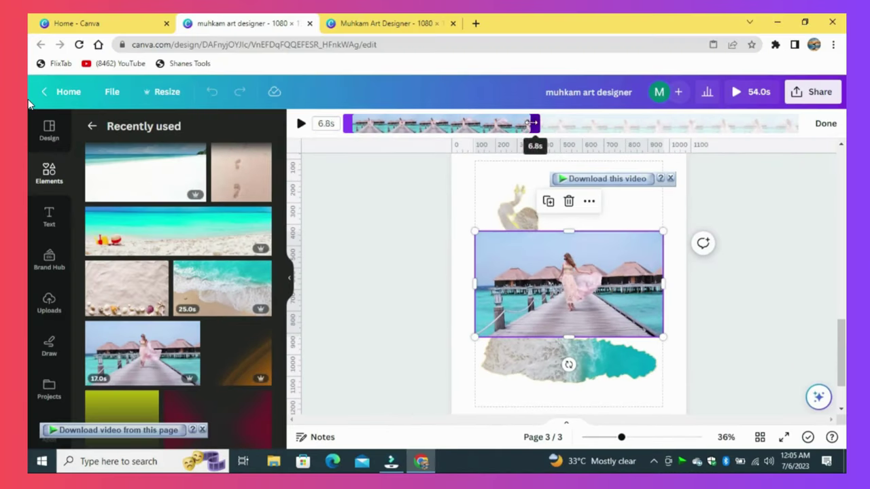
drag(518, 120, 514, 121)
click(758, 256)
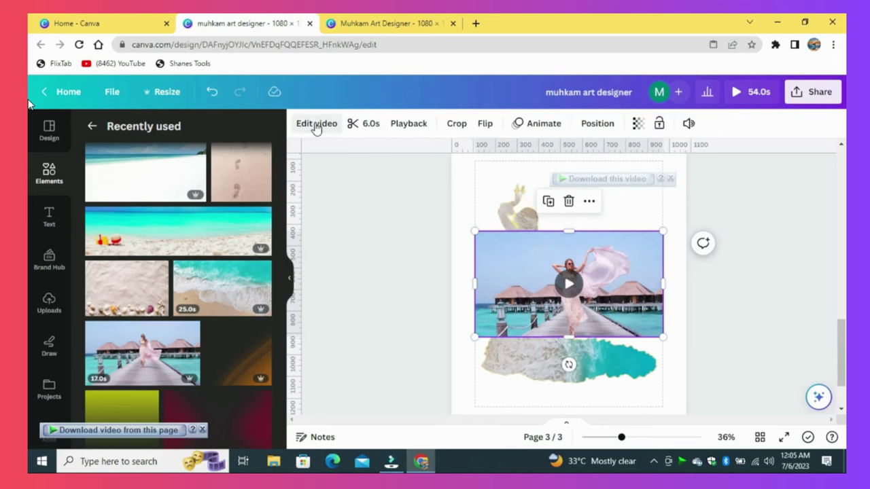
click(316, 124)
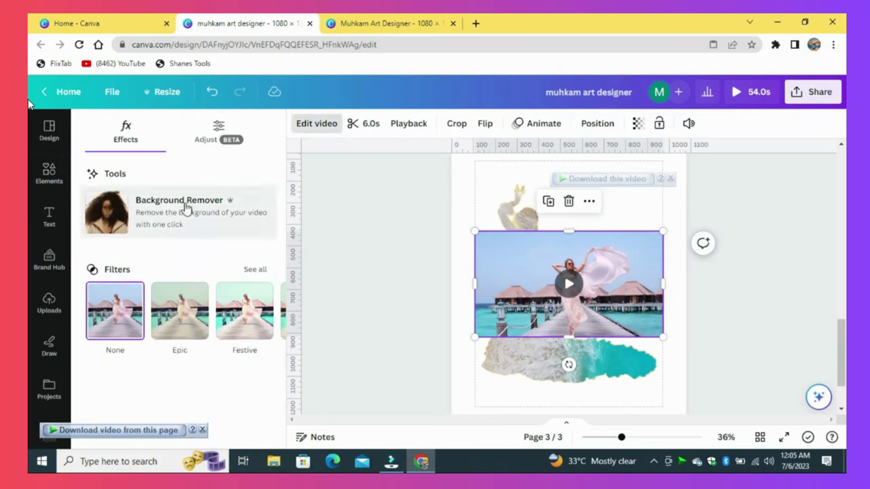
click(238, 219)
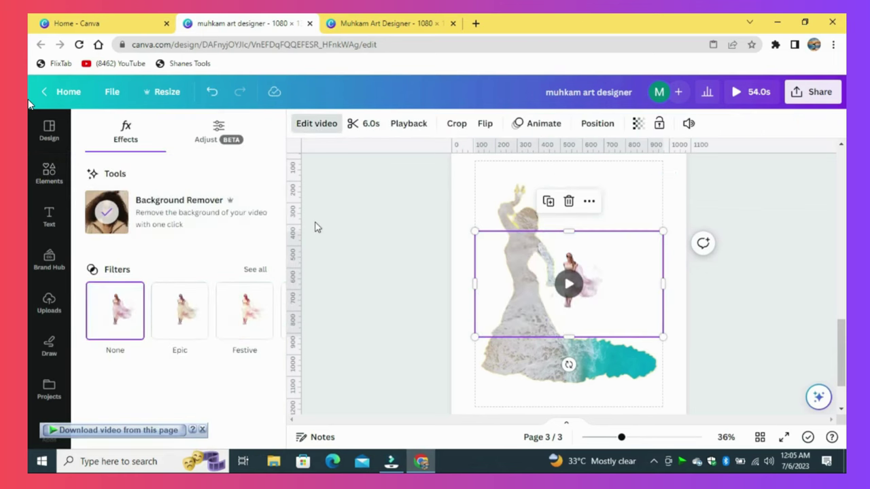
Shrink the walking woman's cutout and place it over the lower part of the dancer's skirt, near its front edge
drag(643, 272, 571, 332)
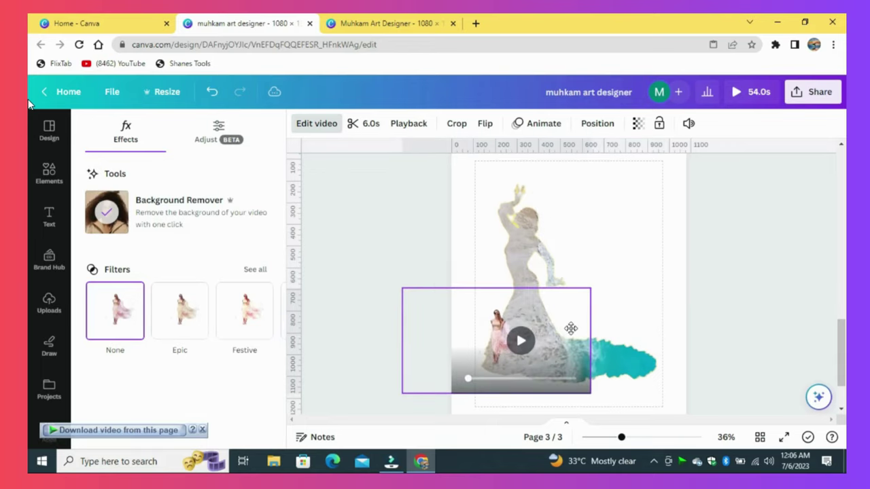
drag(403, 292, 419, 297)
drag(457, 341, 454, 331)
drag(587, 285, 575, 295)
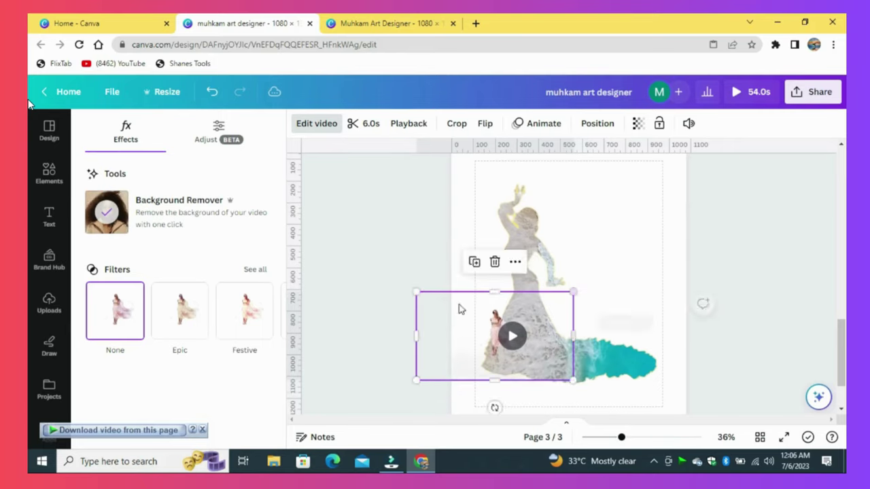
drag(417, 293, 428, 295)
drag(459, 322, 456, 325)
click(652, 268)
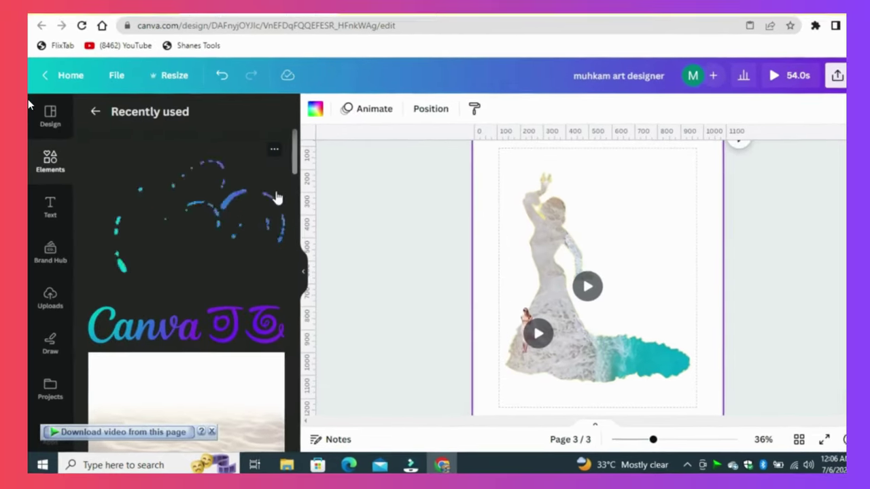
Add the recently used Canva Animated Logo Gradient, shrink it and place it in page 3's upper-right corner
click(274, 149)
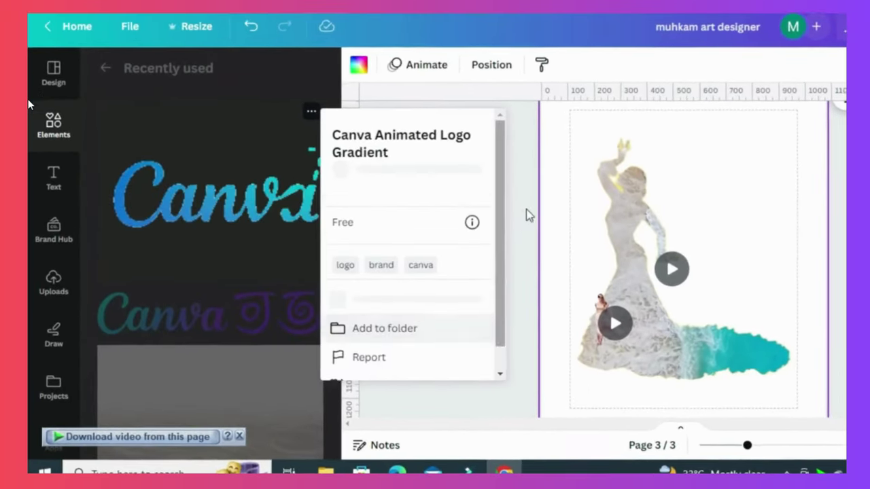
click(520, 203)
click(189, 221)
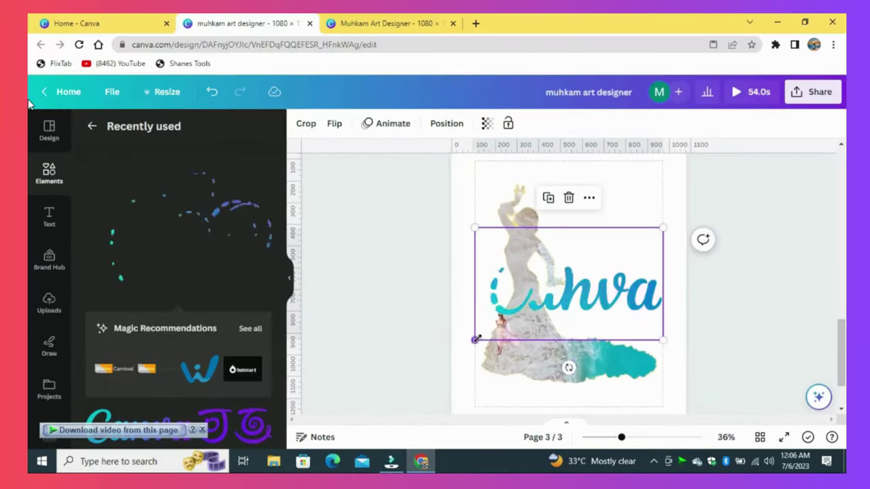
drag(478, 338, 611, 255)
drag(649, 273, 648, 215)
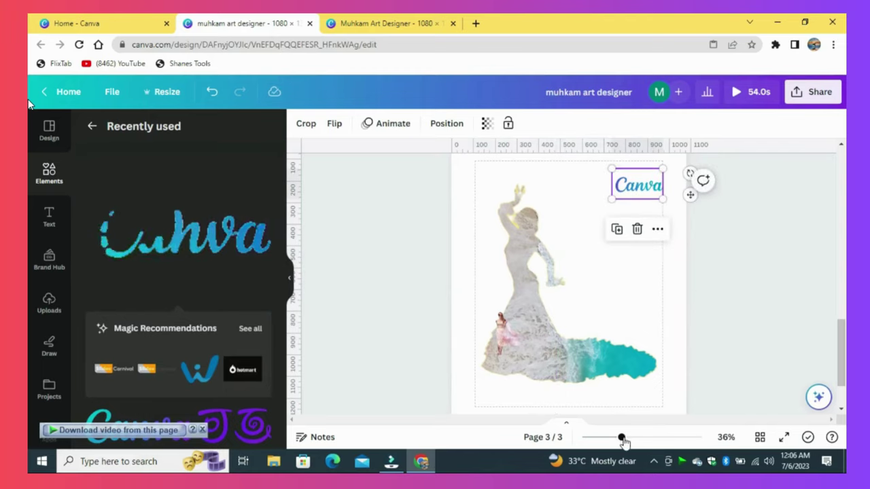
drag(623, 440, 611, 440)
drag(630, 246, 626, 237)
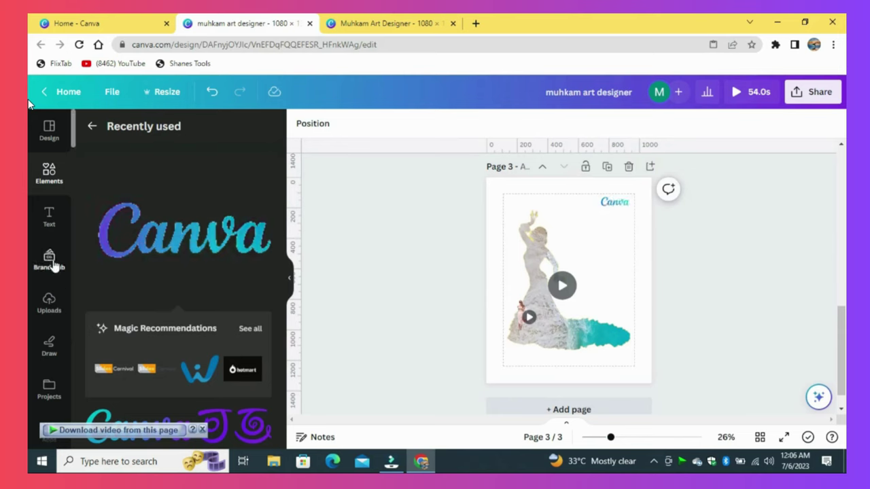
Add a text box reading "Muhkam Art Designer" to page 3
click(49, 217)
click(178, 317)
text(Muhkam Art)
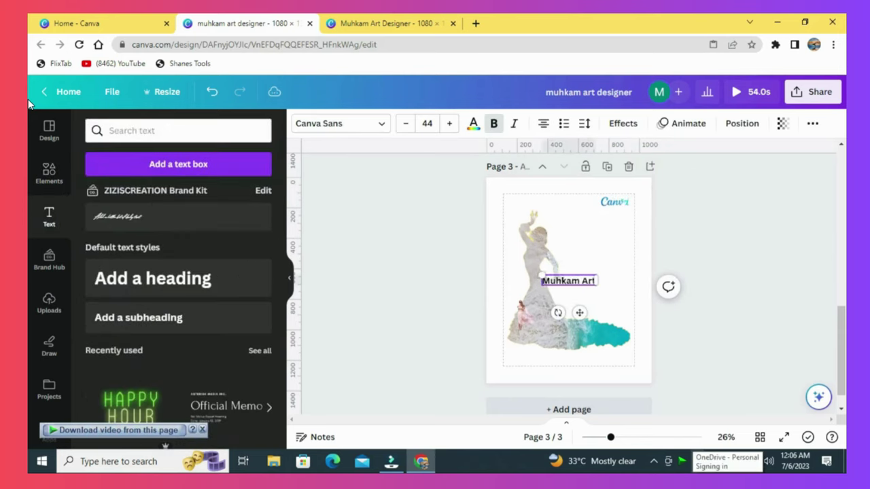
text( Designer)
Format the caption in Arimo at size 23 with wider letter spacing and move it below the dancer
click(340, 124)
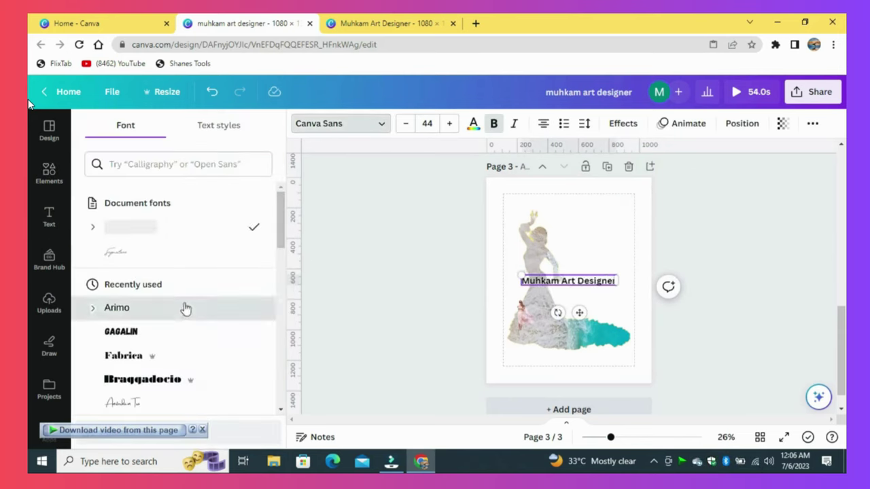
click(186, 308)
click(405, 124)
click(584, 123)
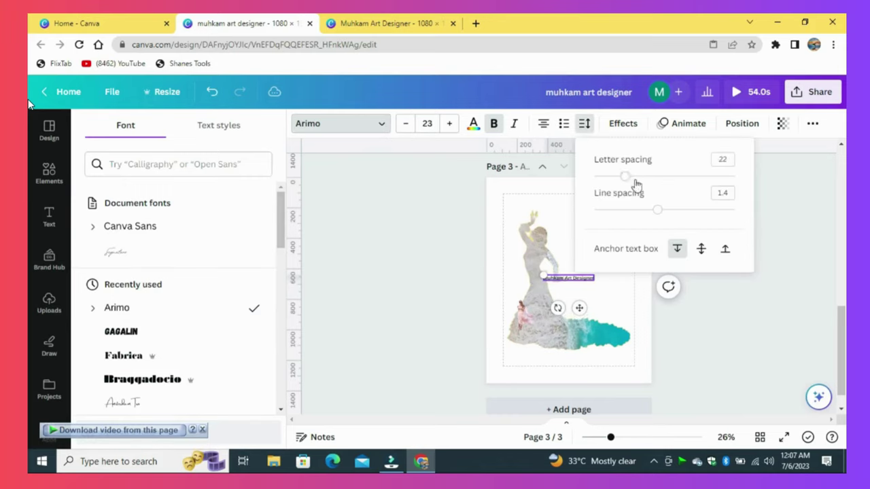
drag(583, 309, 579, 397)
Apply the Curve shape effect to the caption with a curve value of -7
click(623, 123)
scroll(177, 326, down, 3)
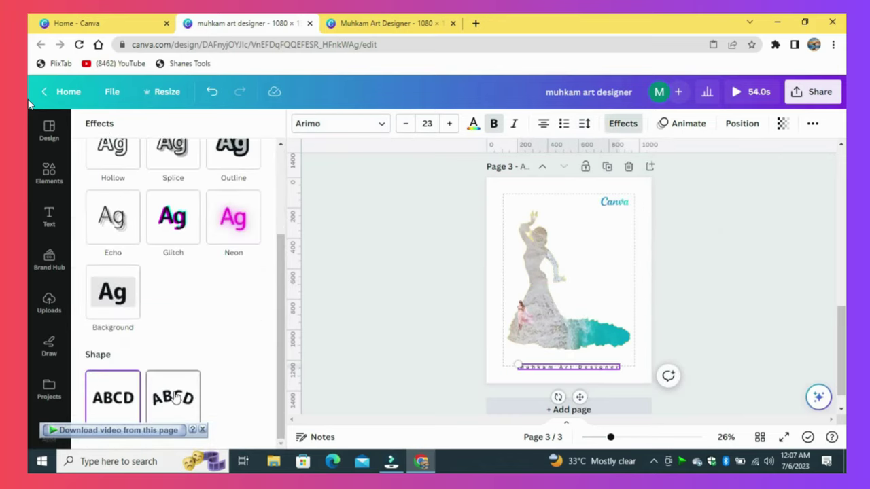
click(187, 382)
scroll(276, 401, down, 2)
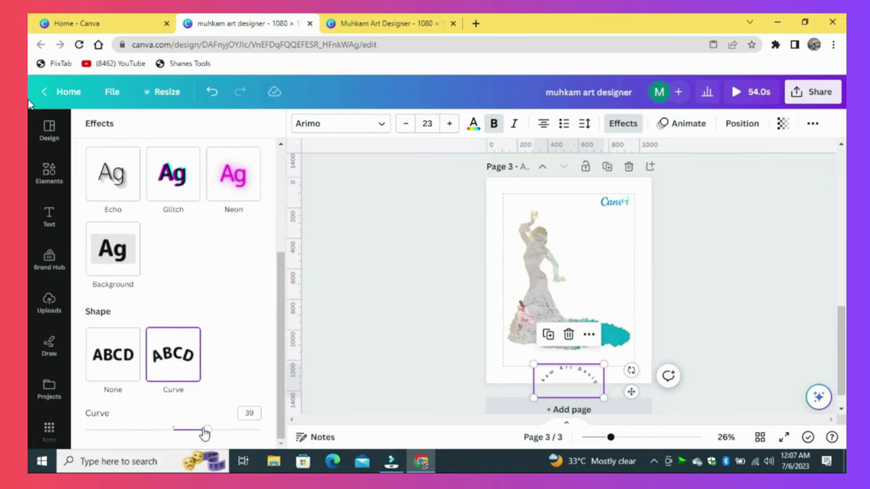
drag(202, 433, 167, 432)
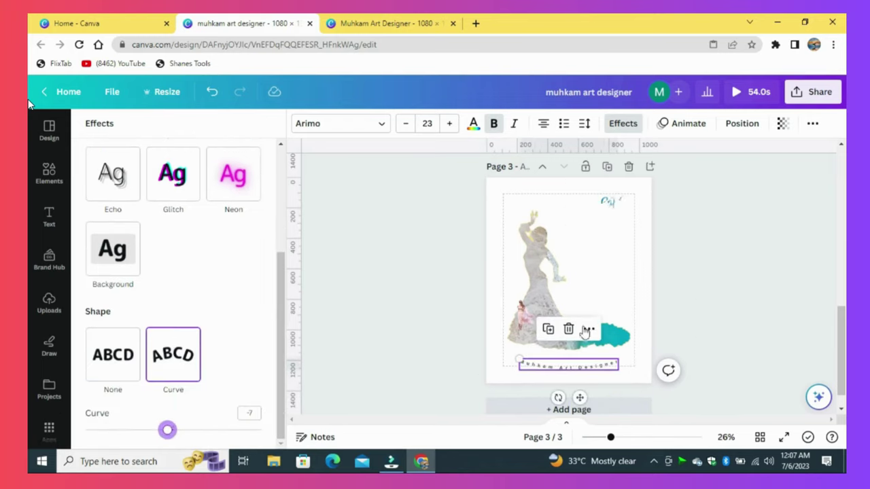
click(780, 252)
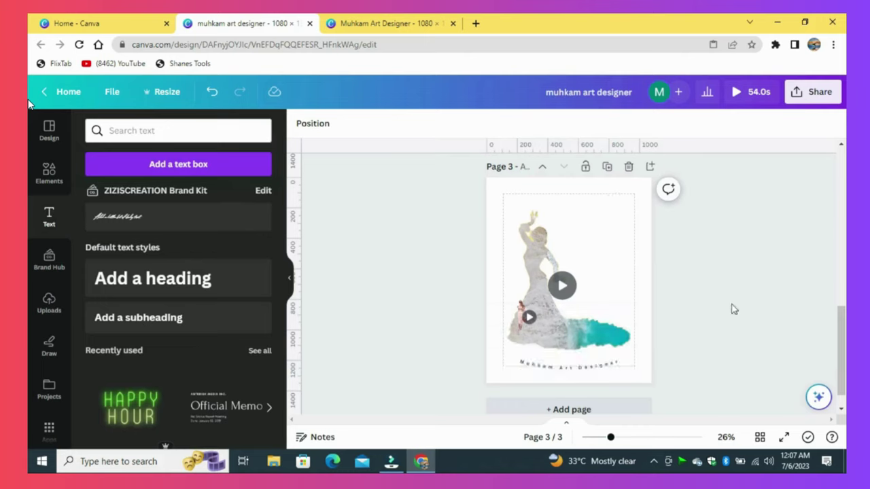
Recolor the curved caption with a blue sampled from the Canva logo using the color picker
click(605, 376)
click(602, 123)
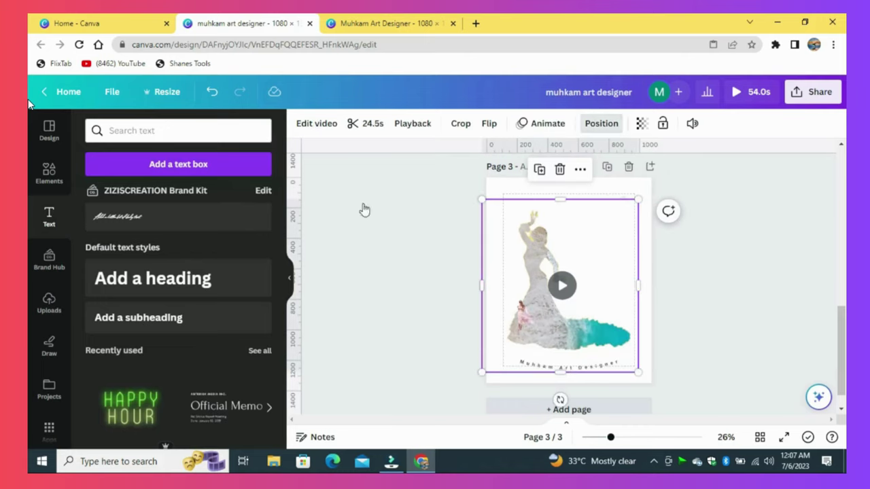
click(218, 201)
click(471, 124)
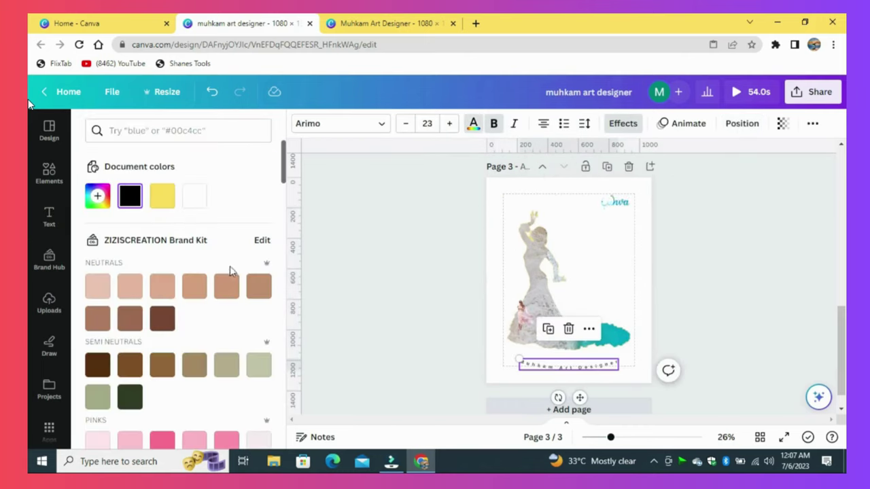
click(98, 196)
click(248, 325)
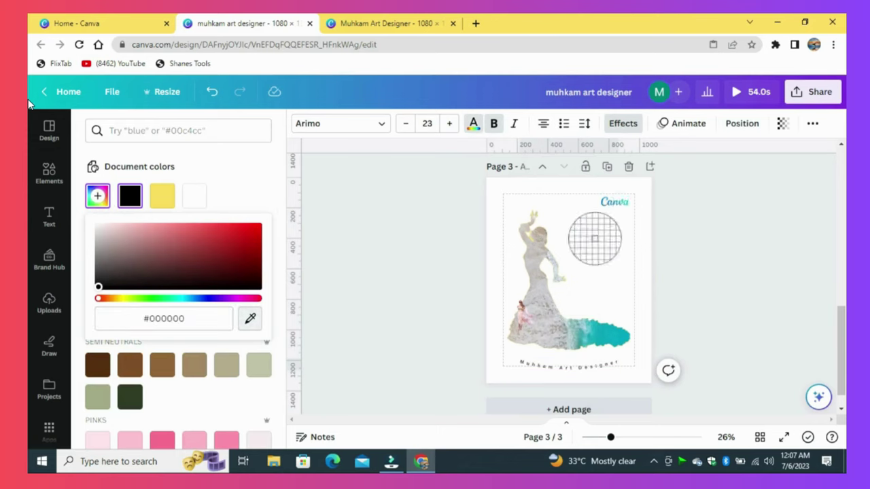
click(616, 197)
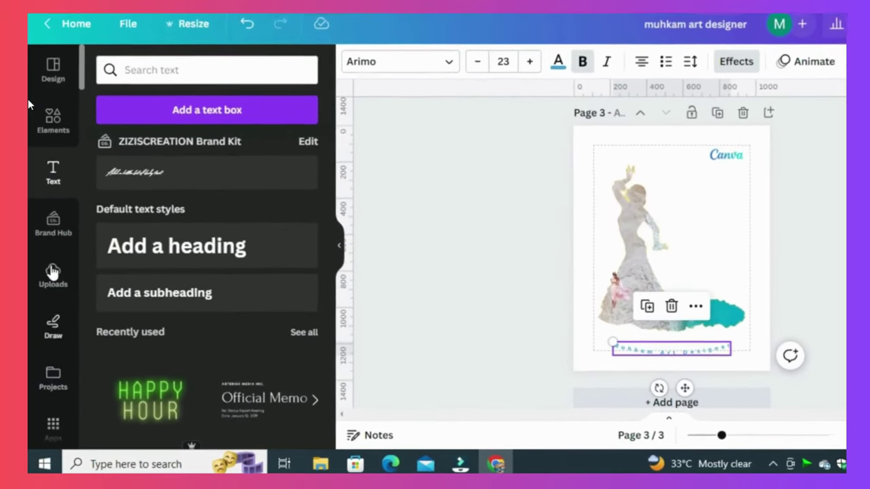
Check the details of the recently used Ocean Beach 2 audio track and add it to the design
scroll(52, 284, down, 3)
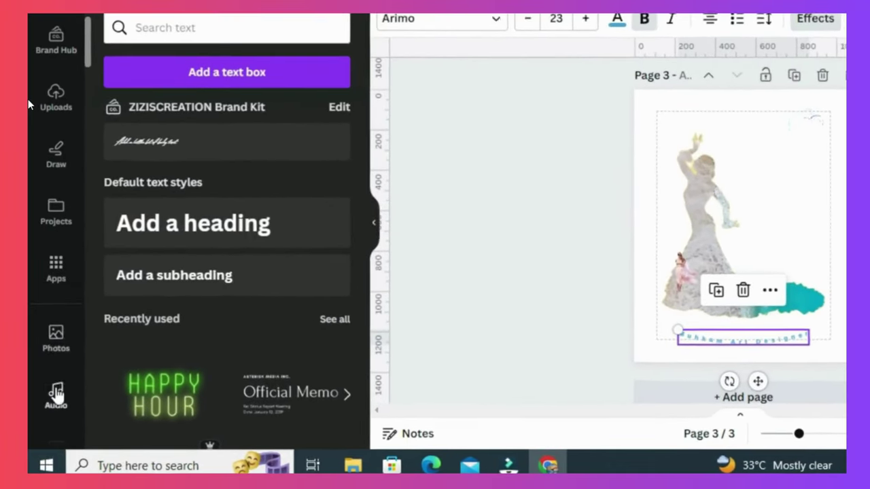
click(55, 398)
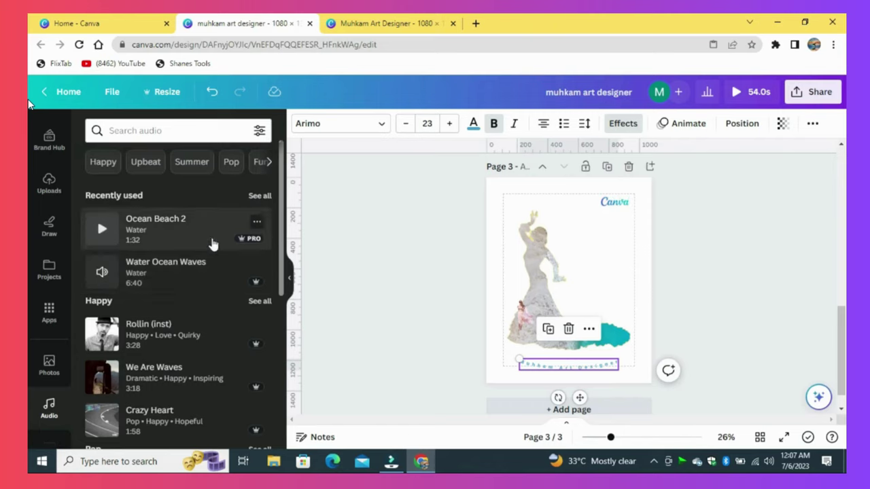
click(257, 222)
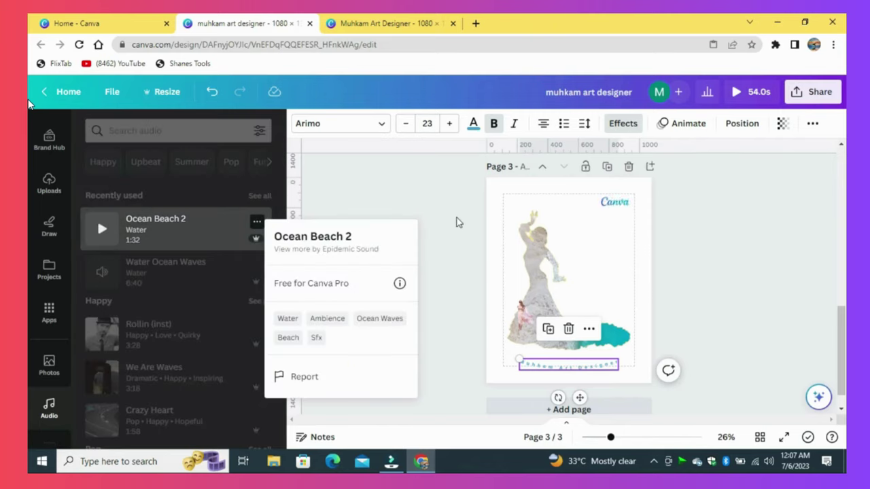
click(457, 222)
click(173, 228)
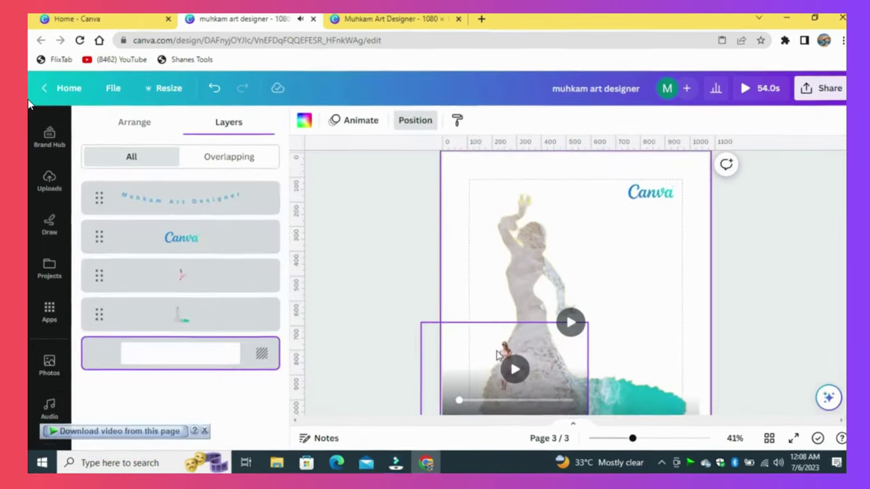
Set the walking woman video on page 3 to loop forever in presentation
click(500, 354)
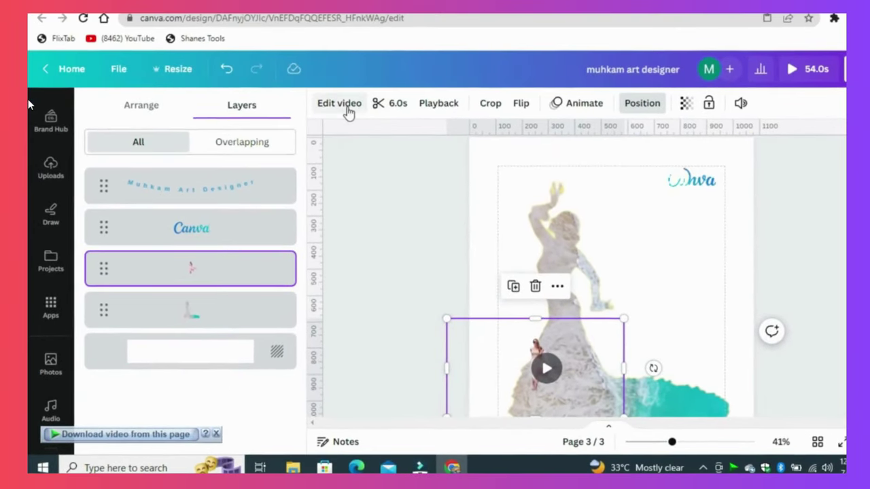
click(439, 103)
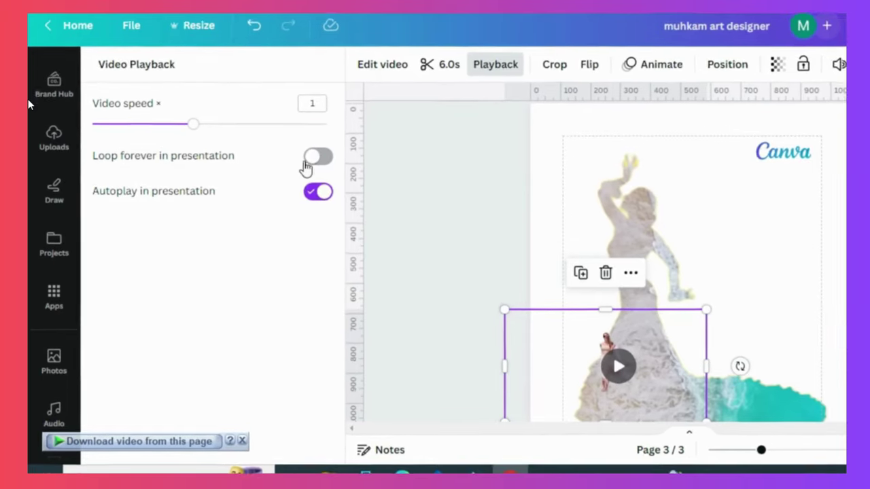
click(311, 159)
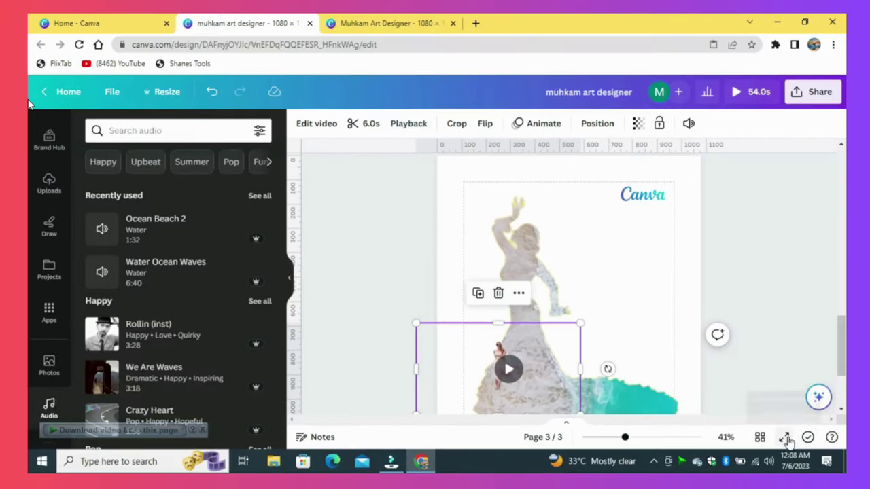
Present page 3 in full screen to preview the finished poster
key(ctrl+alt+p)
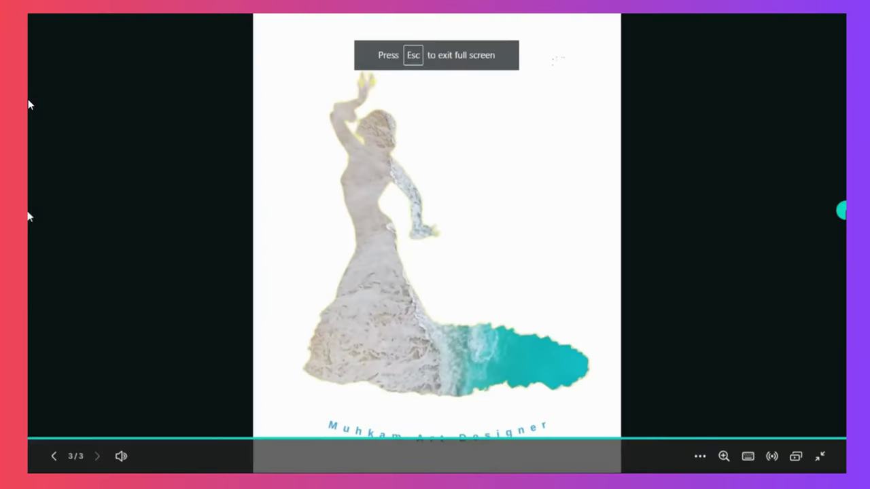